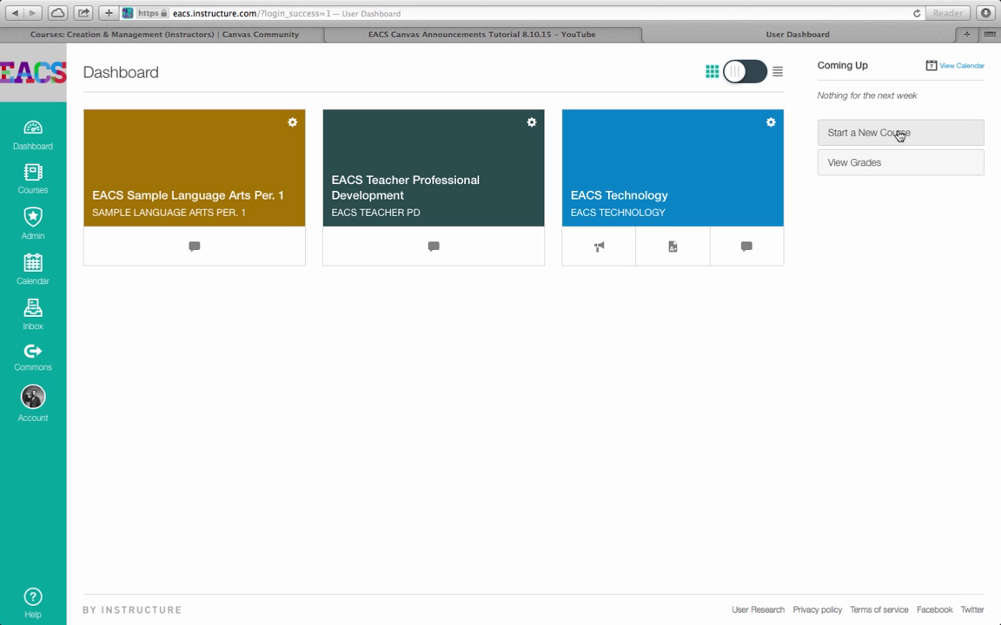
Step: Start a new course named "Science Superbowl Sample Course" with the short name "Science Superbowl"
left_click(899, 136)
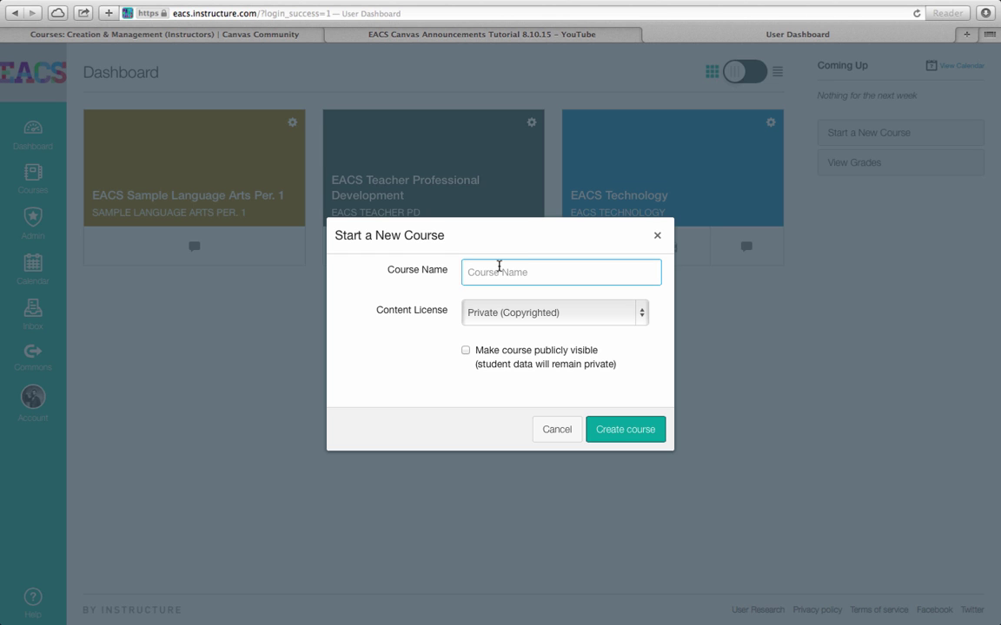
type("Science Superbowl")
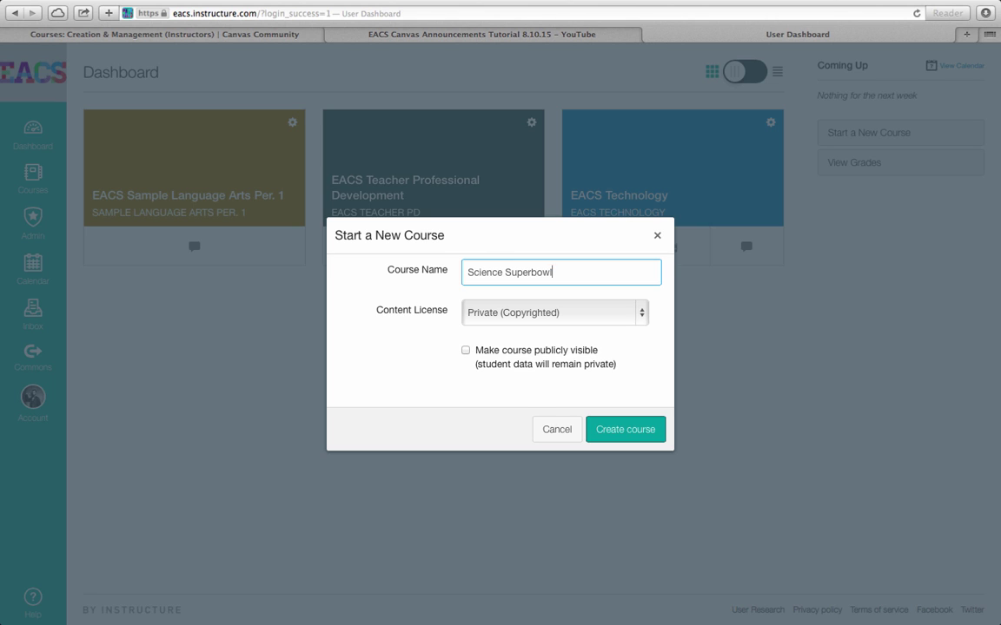
type("Sample Course")
left_click(483, 311)
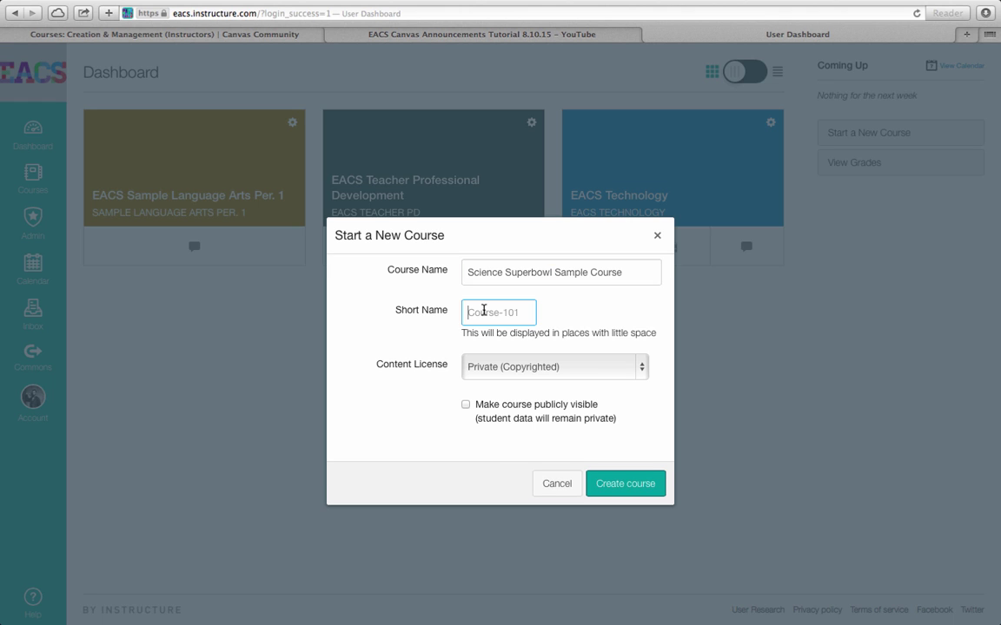
type("Science Superbowl")
Step: Set the content license to CC Attribution Non-Commercial Share Alike, make the course publicly visible, and create it
left_click(645, 371)
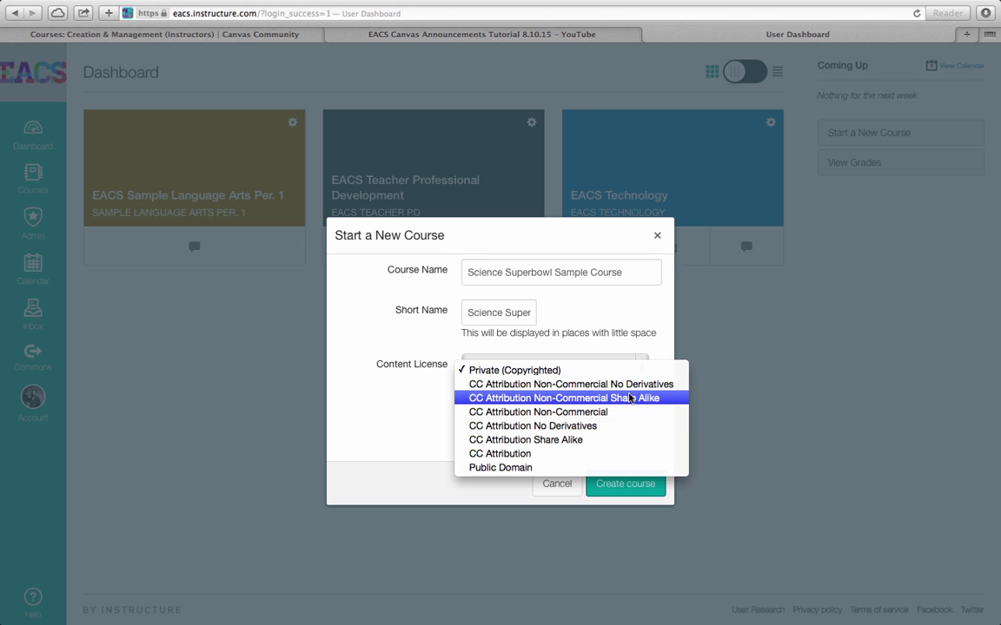
left_click(624, 400)
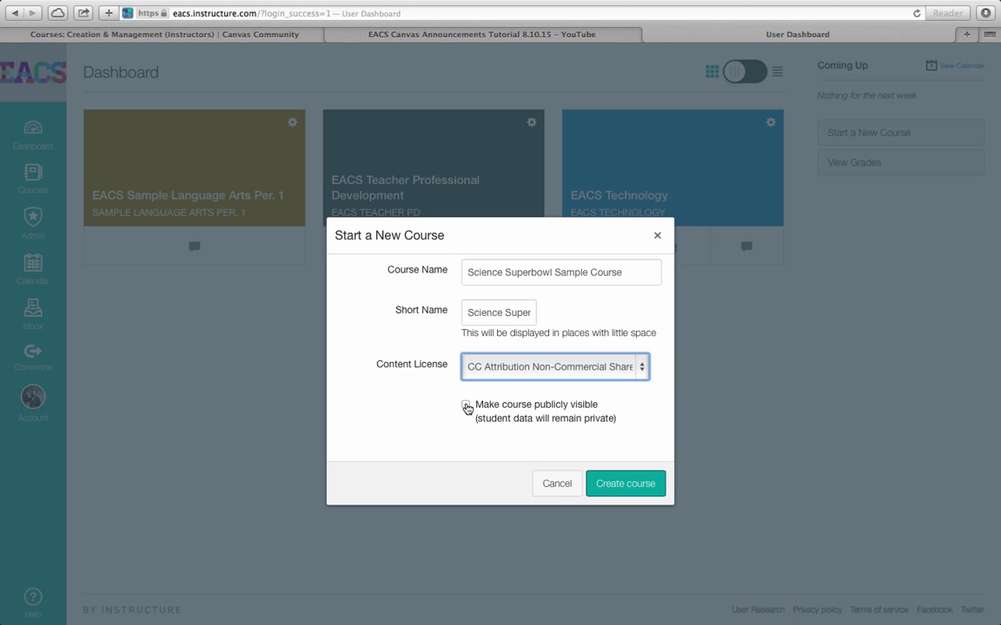
left_click(467, 405)
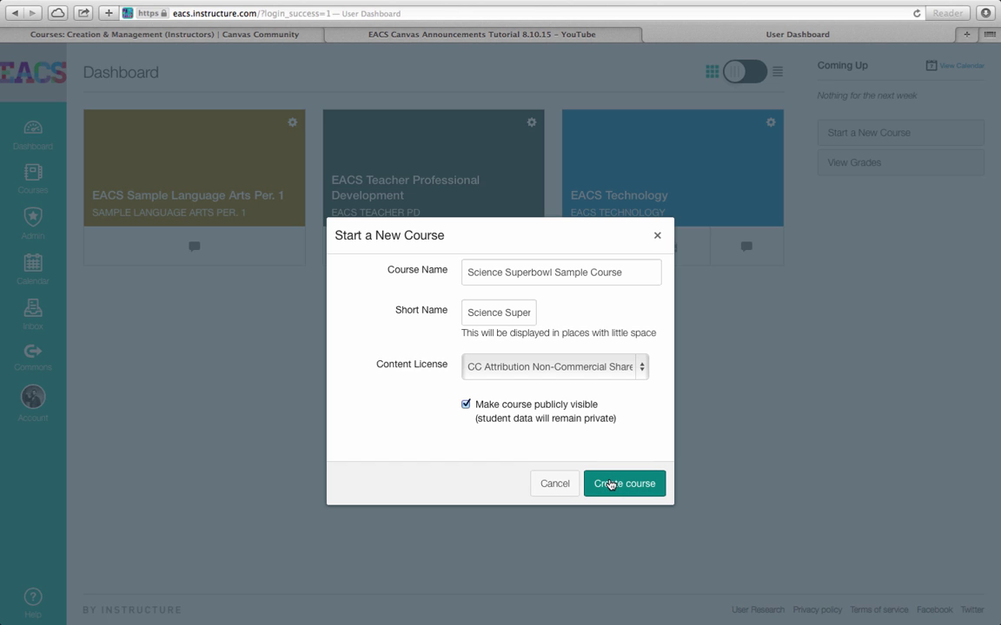
left_click(610, 485)
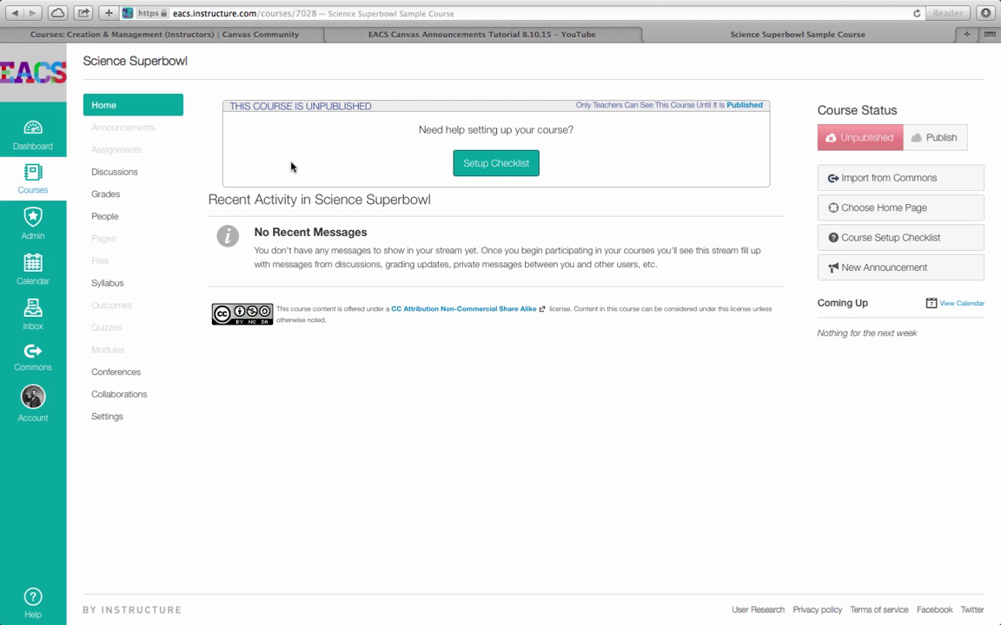
Step: View the setup checklist of the EACS Technology course from the dashboard, and close it
left_click(41, 137)
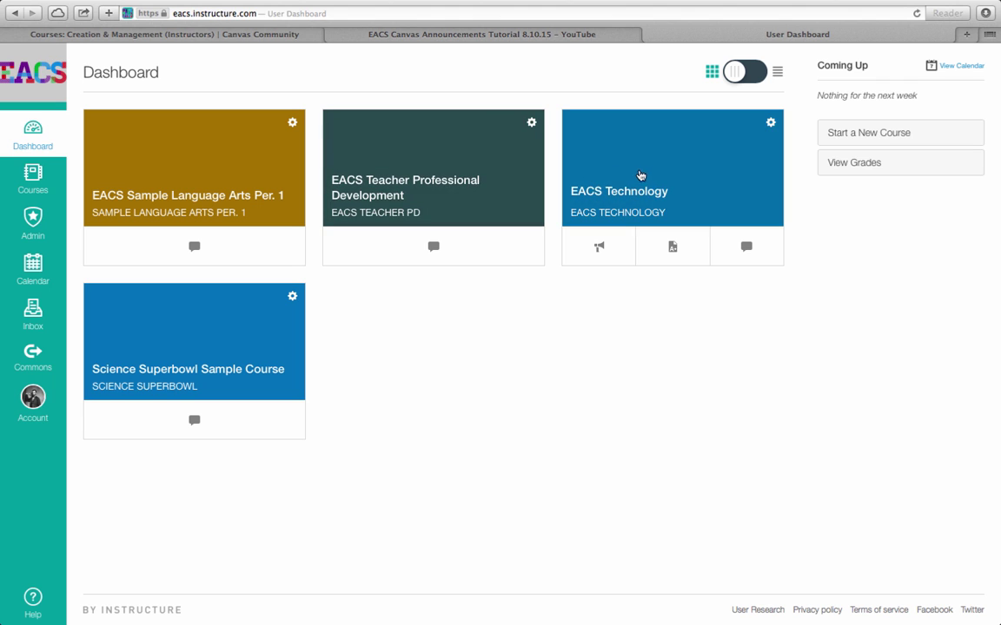
left_click(649, 172)
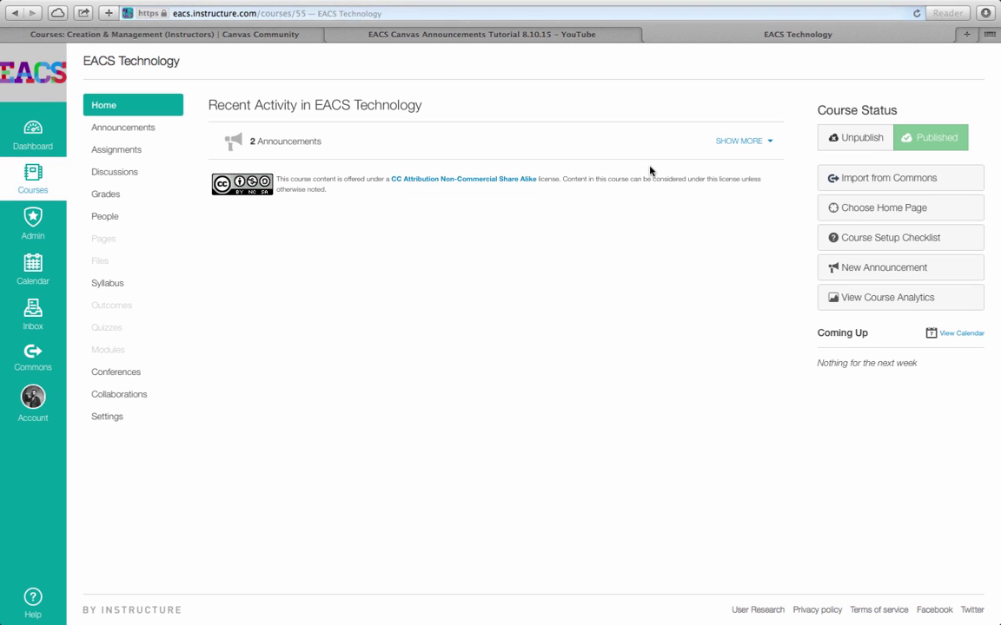
left_click(890, 242)
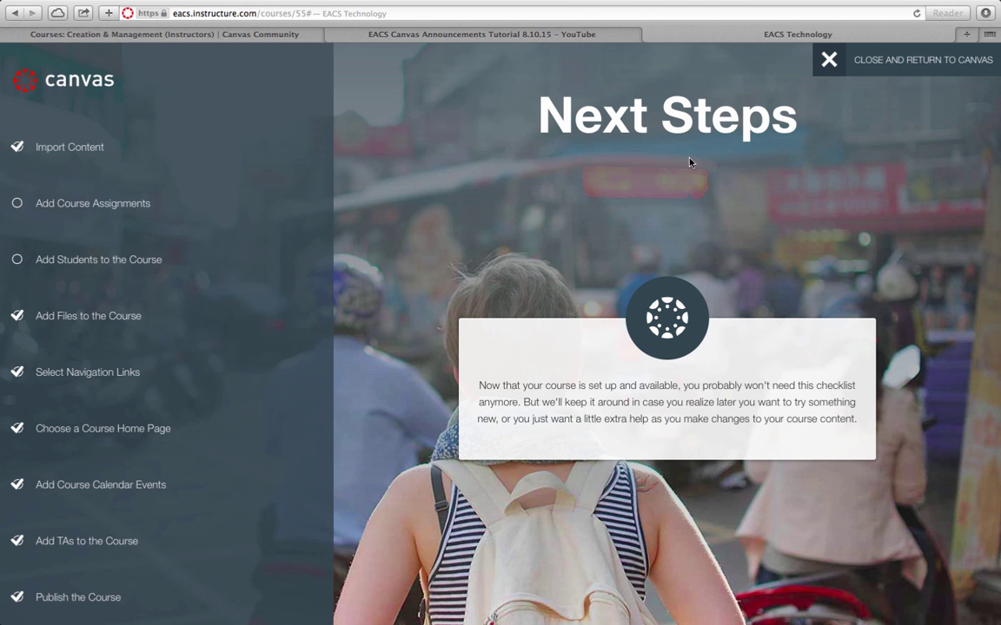
left_click(828, 59)
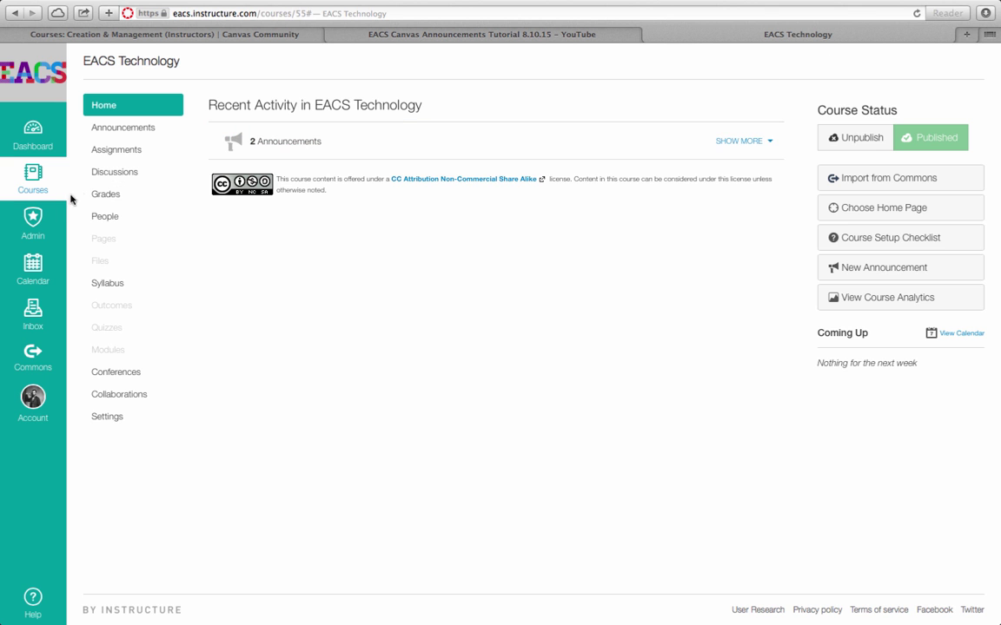
Step: Open the Import Content page from the setup checklist of the Science Superbowl Sample Course
left_click(33, 139)
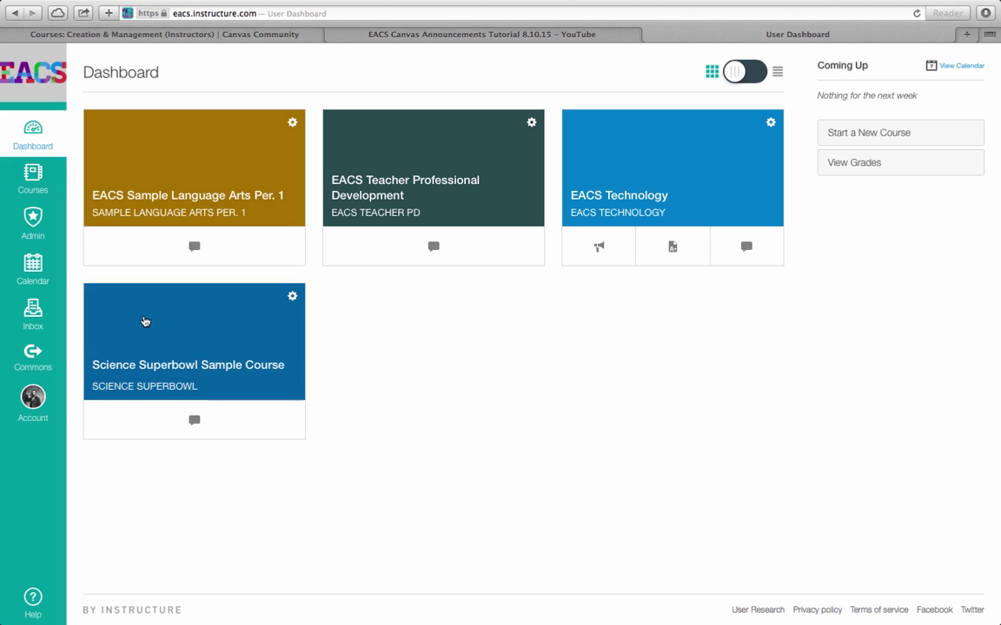
left_click(155, 319)
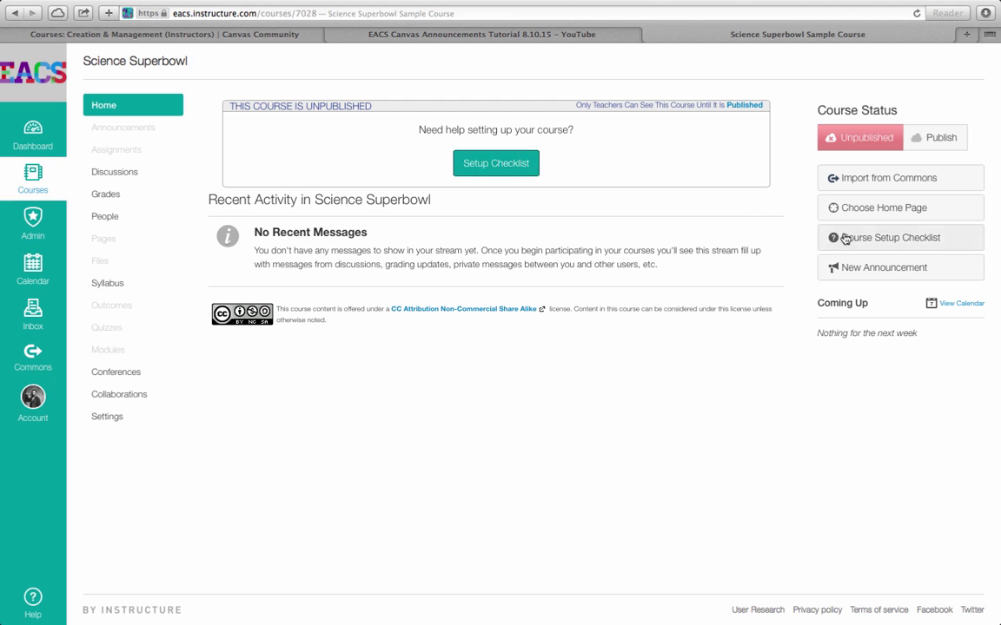
left_click(500, 164)
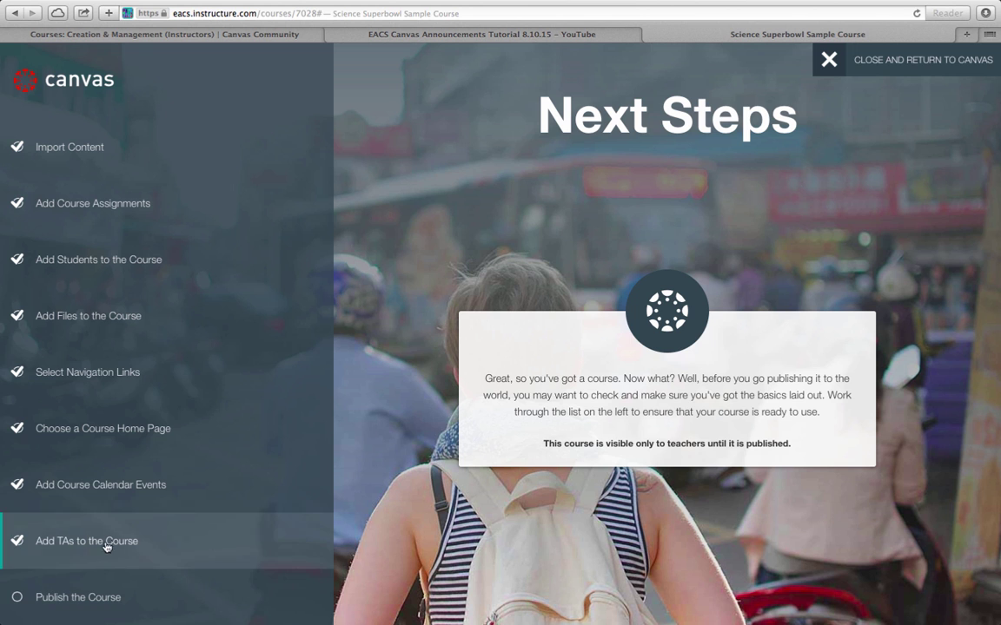
left_click(88, 154)
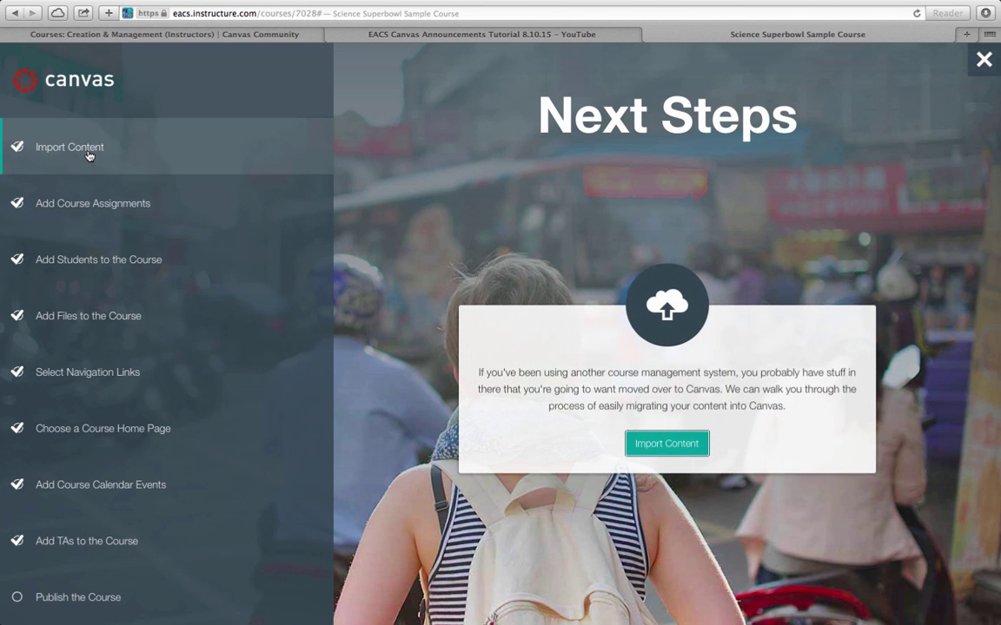
left_click(665, 443)
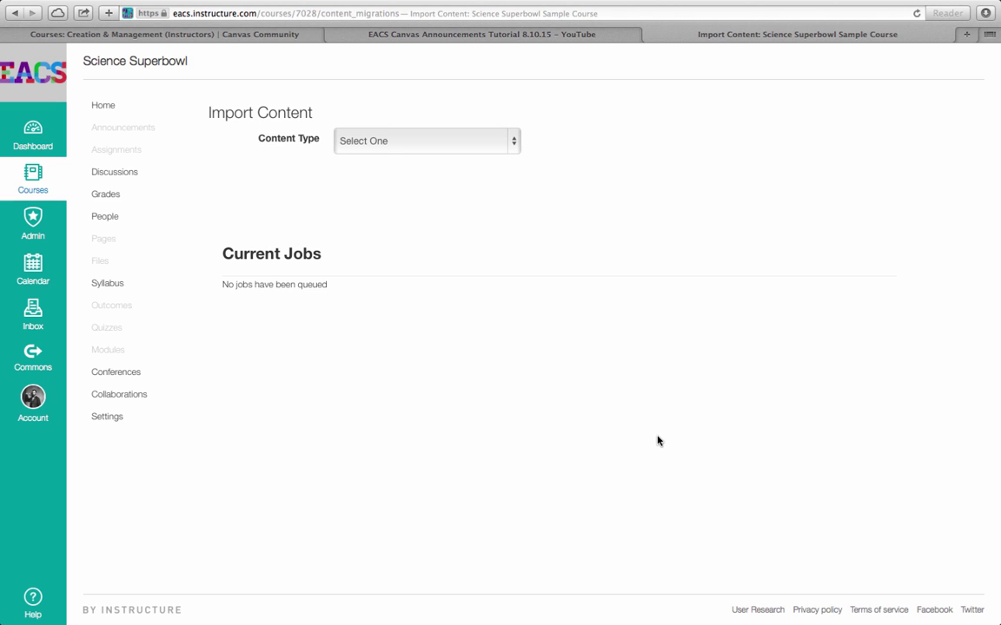
Step: Try a content import with type QTI .zip file, browsing for a source file without choosing one, and leave the import page
left_click(514, 147)
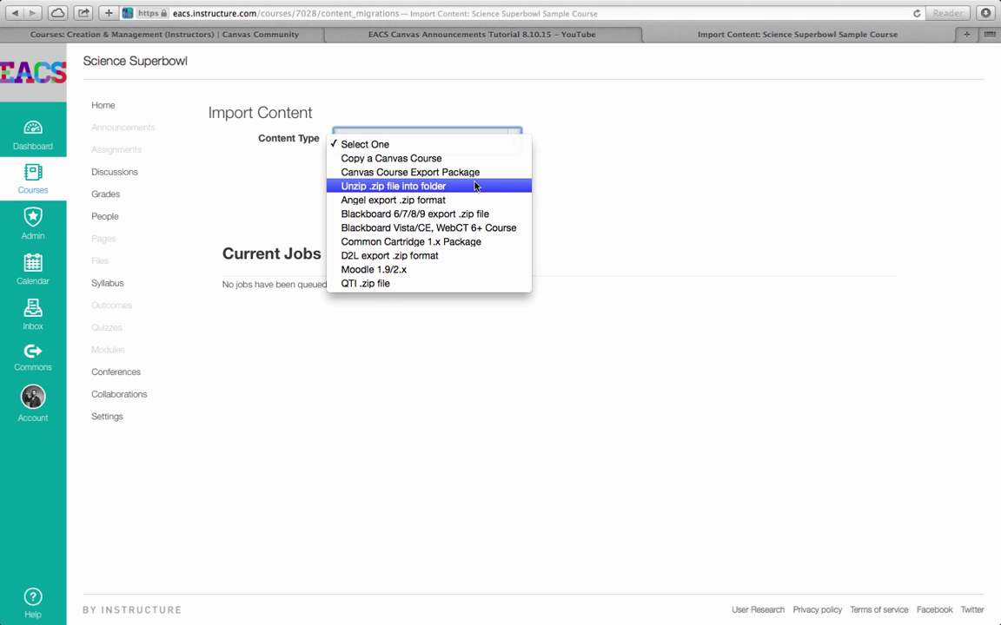
left_click(429, 284)
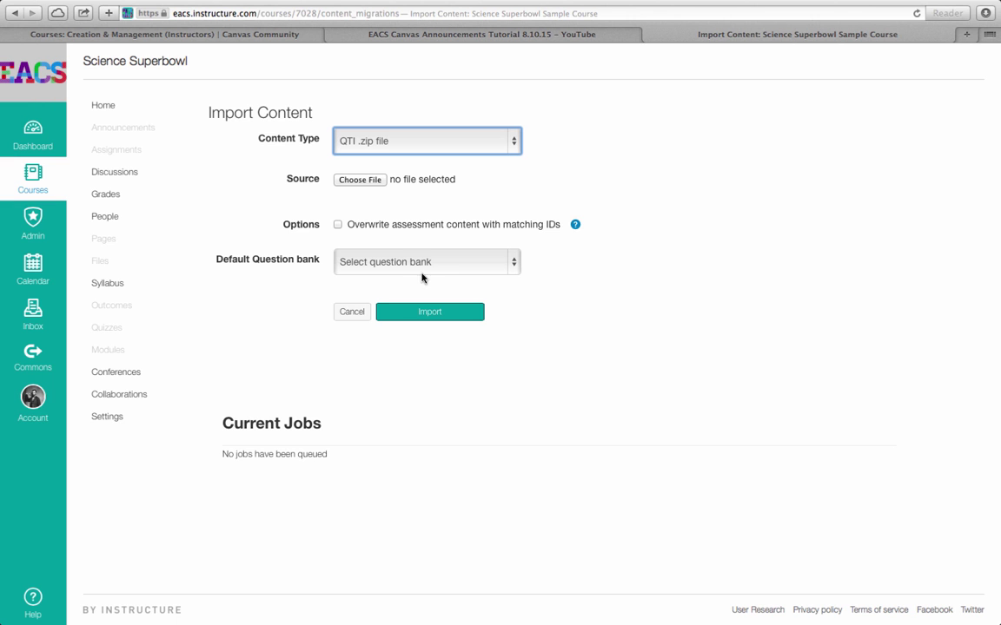
left_click(367, 181)
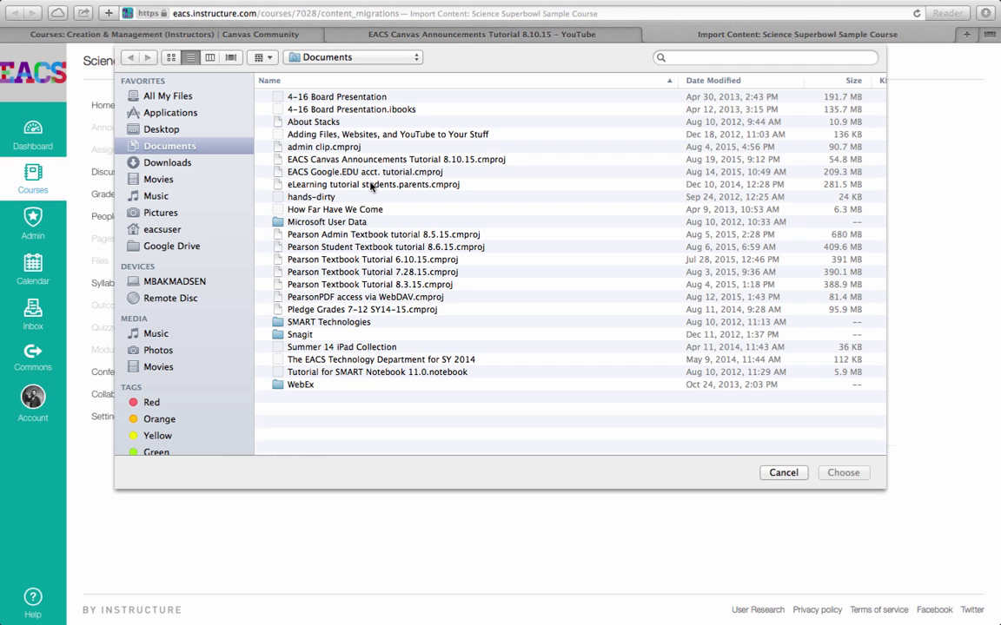
left_click(782, 473)
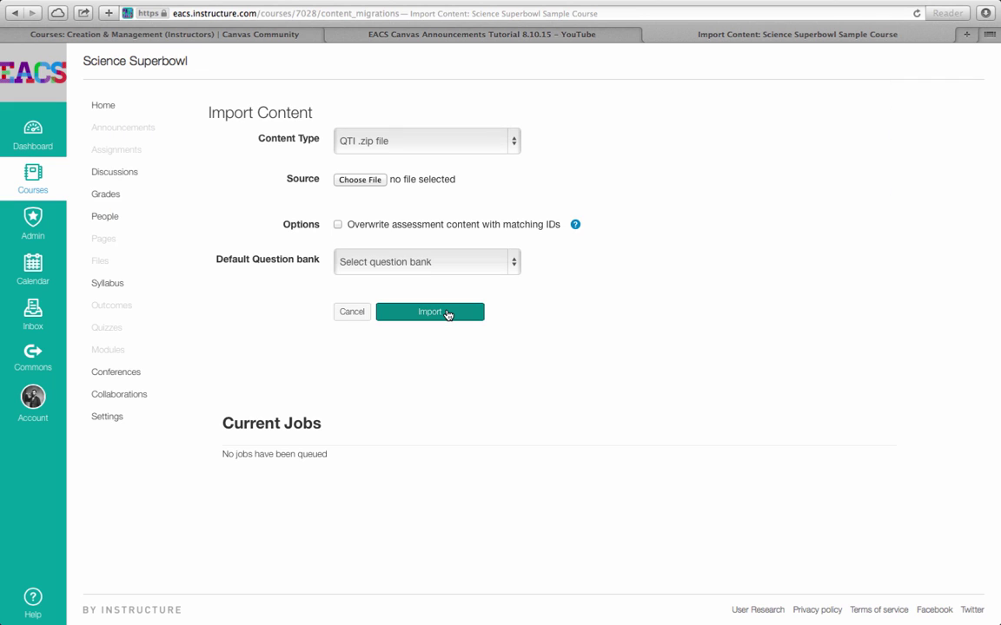
left_click(448, 315)
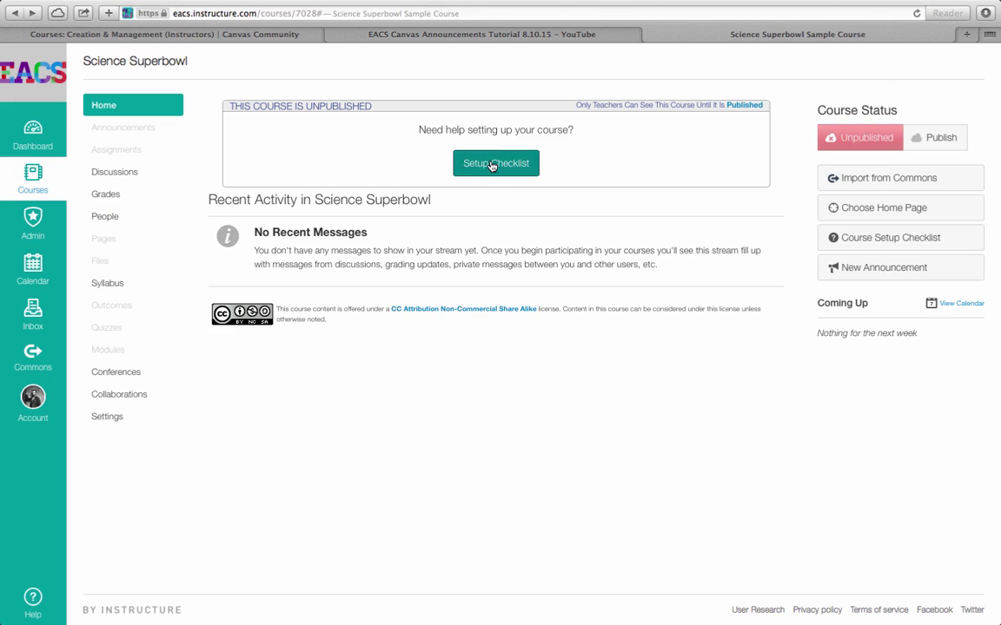
Step: Open a blank new assignment form through the Add Course Assignments item of the course setup checklist
left_click(493, 165)
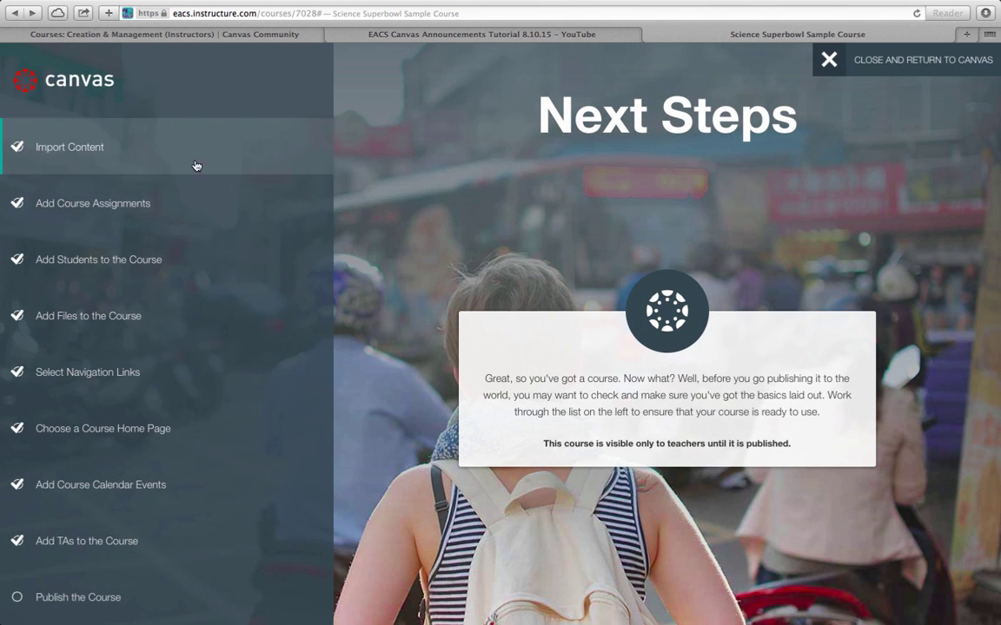
left_click(104, 198)
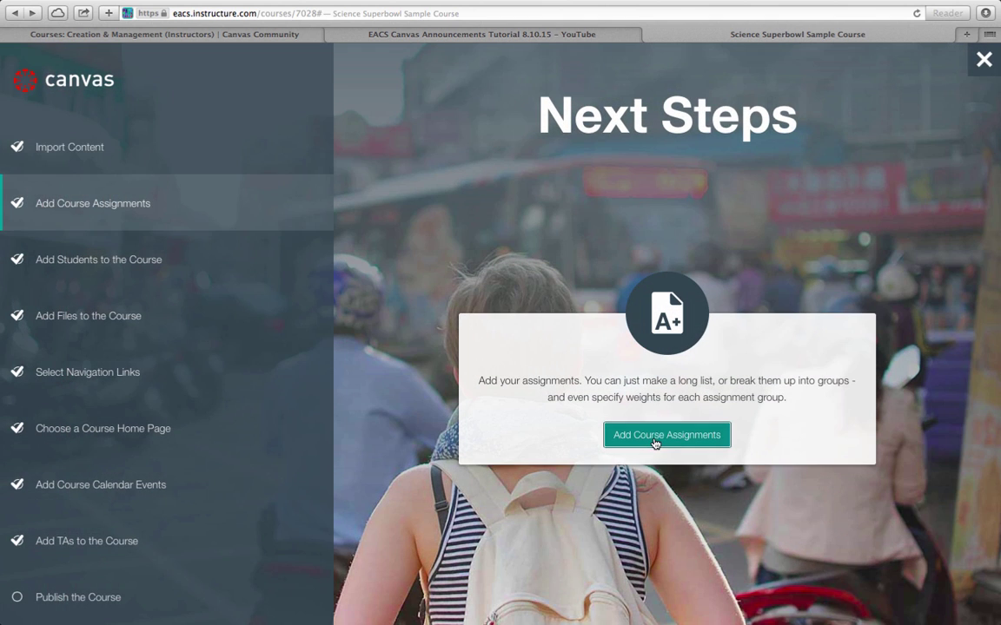
left_click(658, 441)
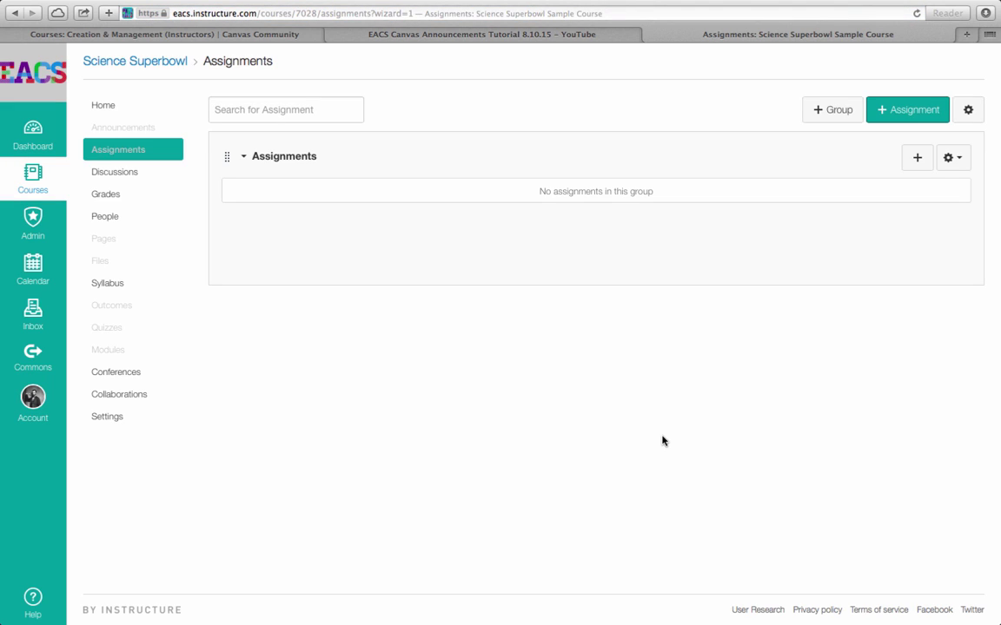
left_click(892, 110)
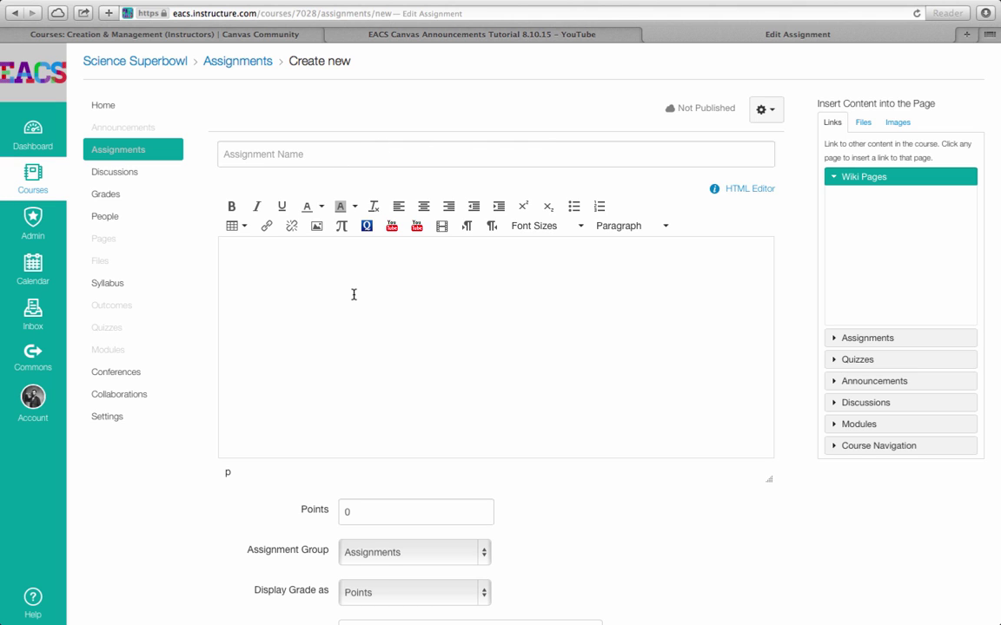
Step: Examine the new assignment form's description, points, grading and submission options, and return to the course home page
left_click(285, 262)
scroll(353, 352, "down", 3)
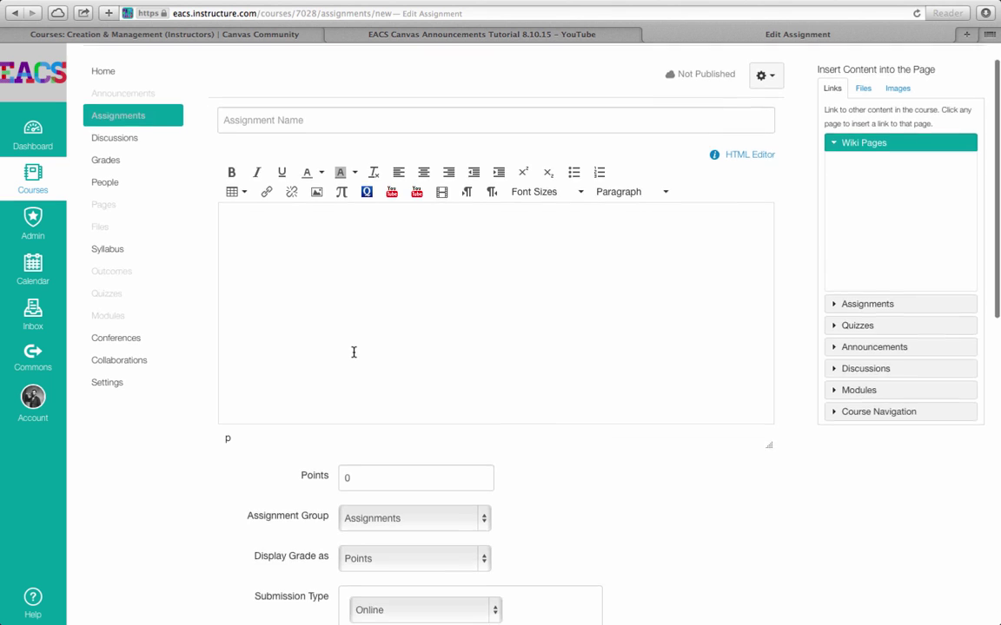
scroll(354, 351, "down", 2)
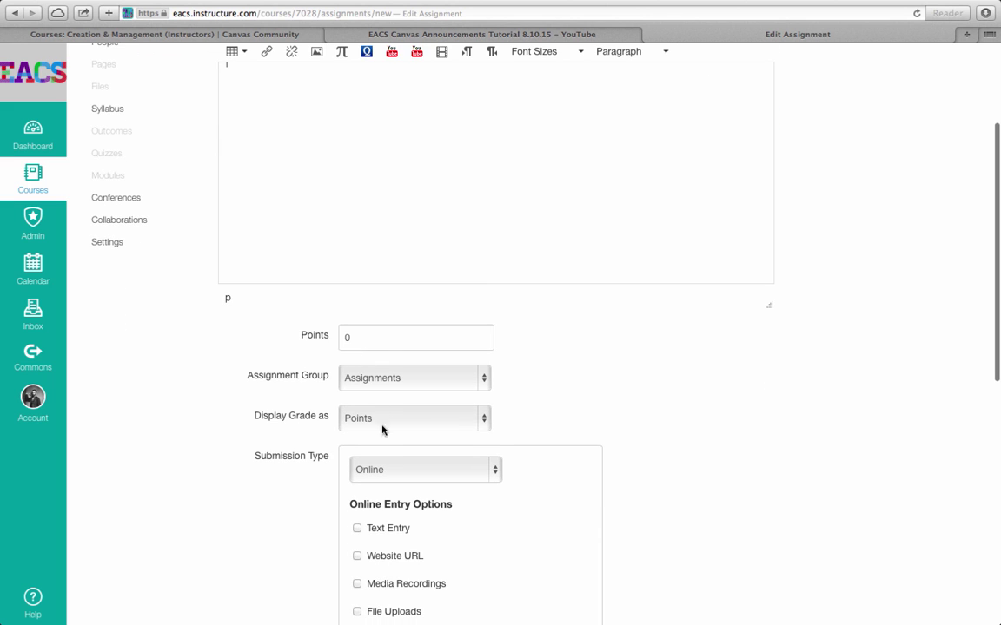
scroll(392, 368, "down", 3)
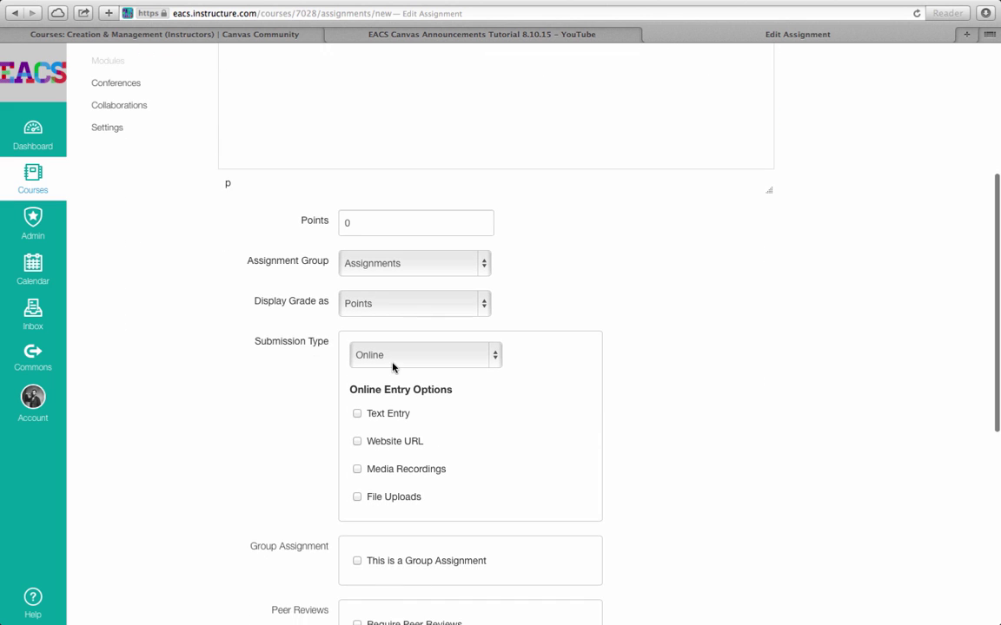
scroll(392, 367, "up", 5)
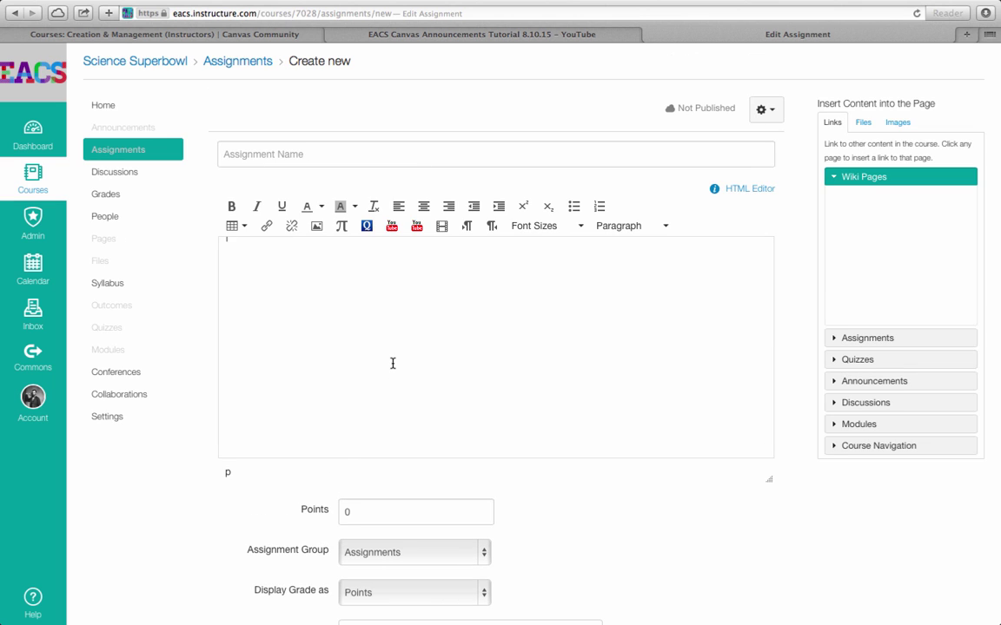
left_click(16, 14)
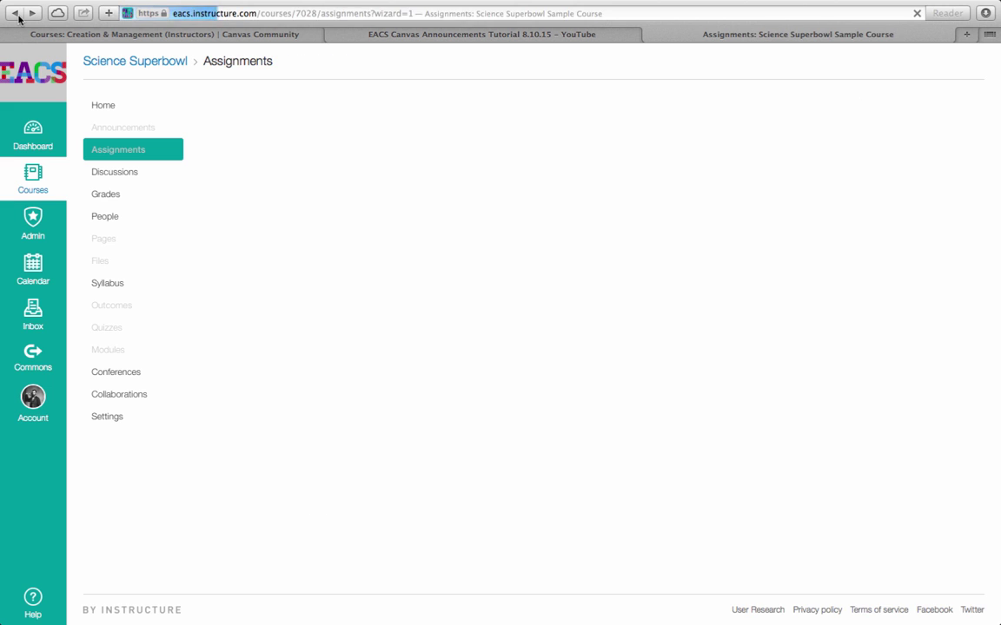
left_click(16, 13)
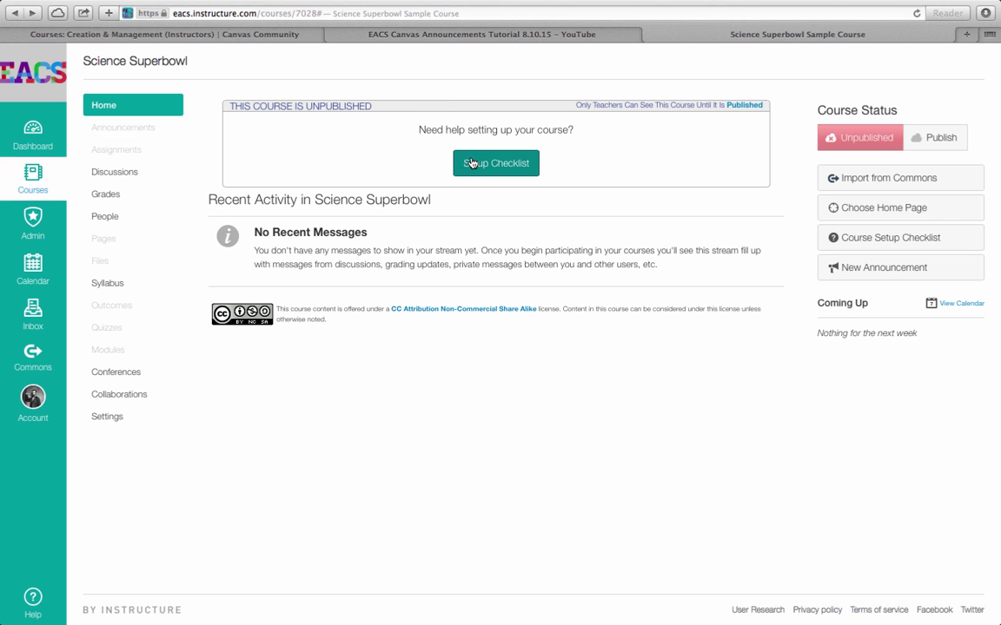
Step: Open the course's People page through the Add Students to the Course item of the setup checklist
left_click(472, 162)
left_click(78, 257)
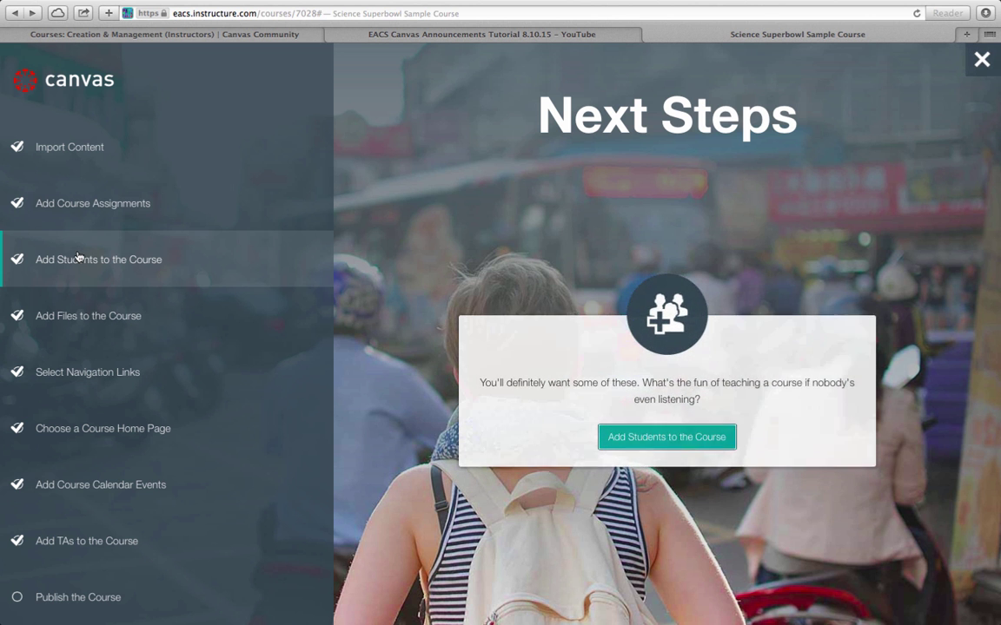
left_click(654, 433)
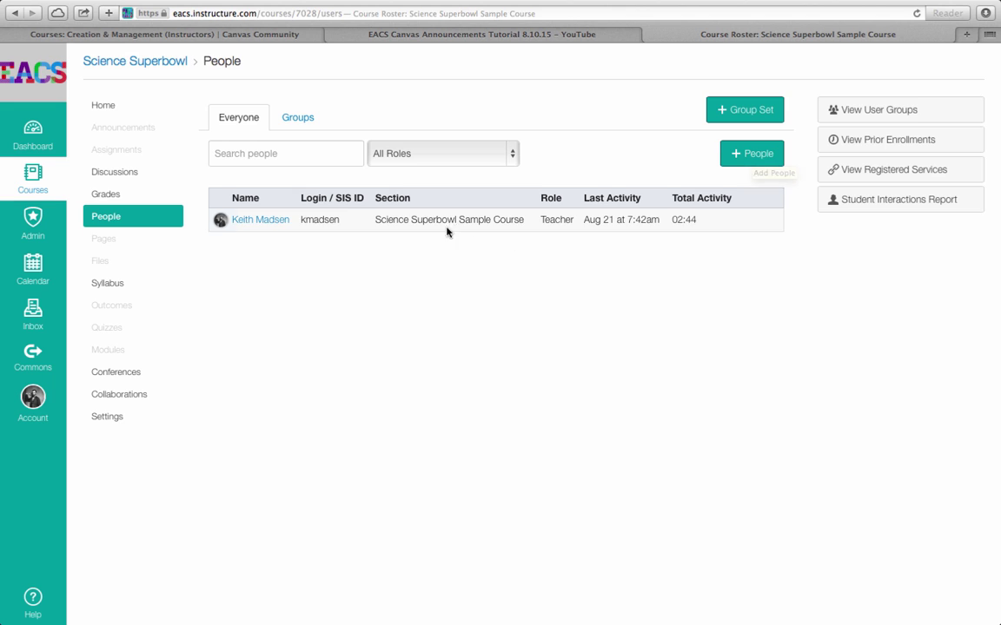
Step: Examine the Add People form's email list, role and section options, close it without adding anyone, and return to the course home page
left_click(754, 157)
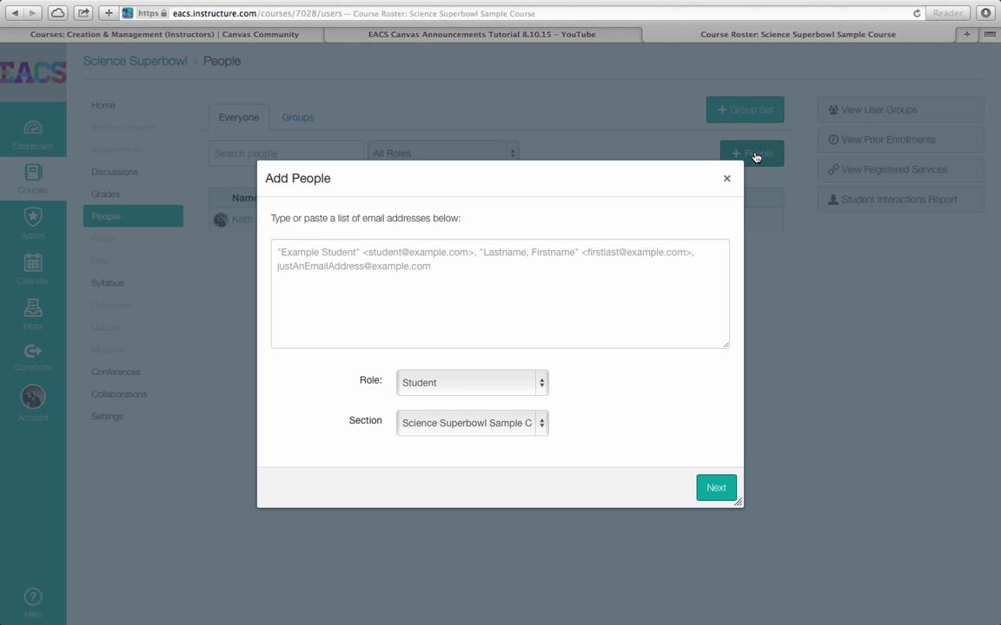
left_click(346, 249)
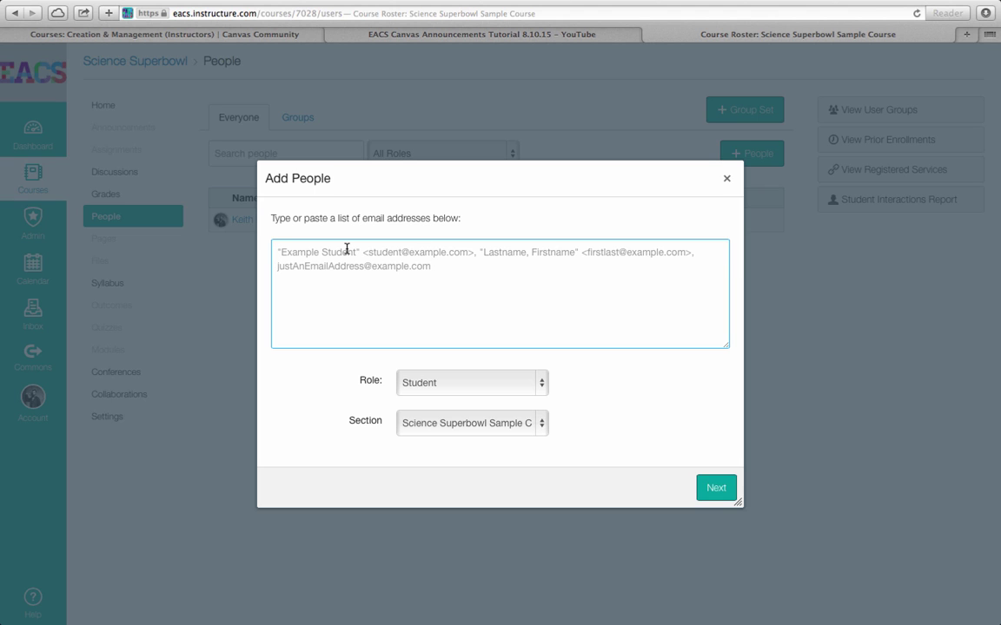
left_click(543, 388)
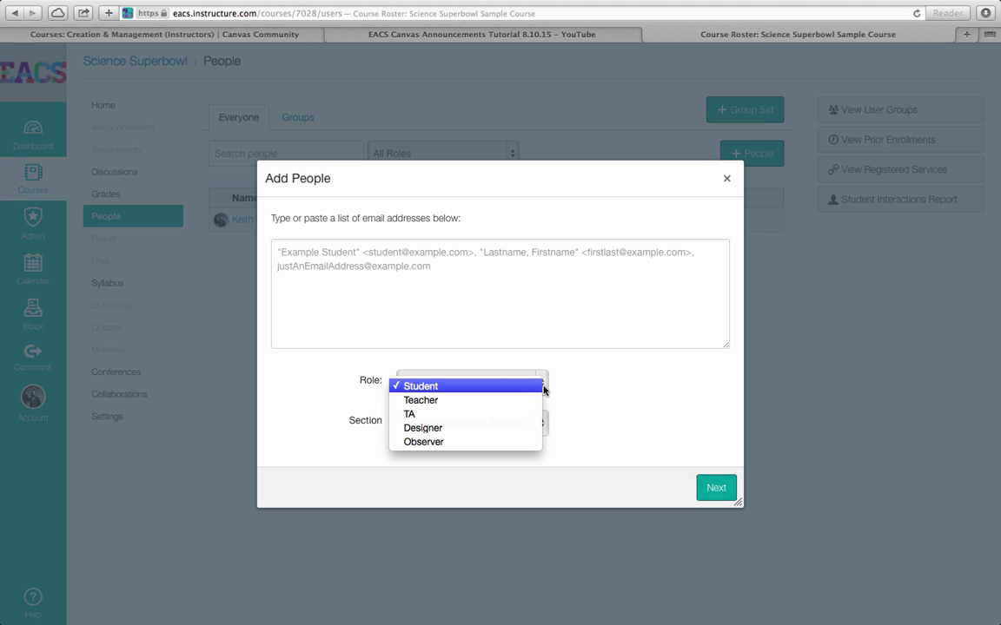
left_click(527, 387)
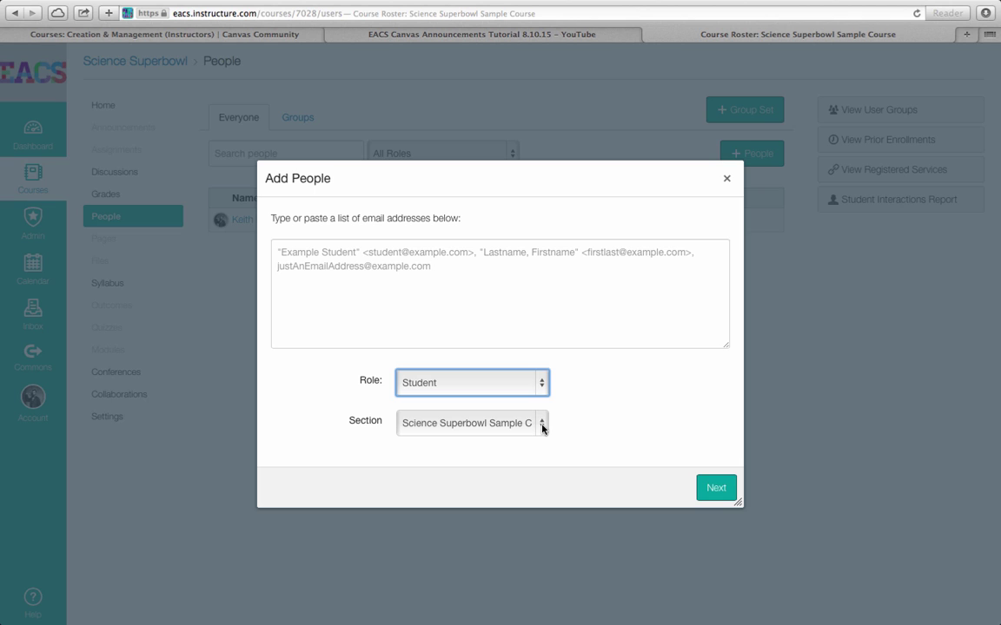
left_click(715, 491)
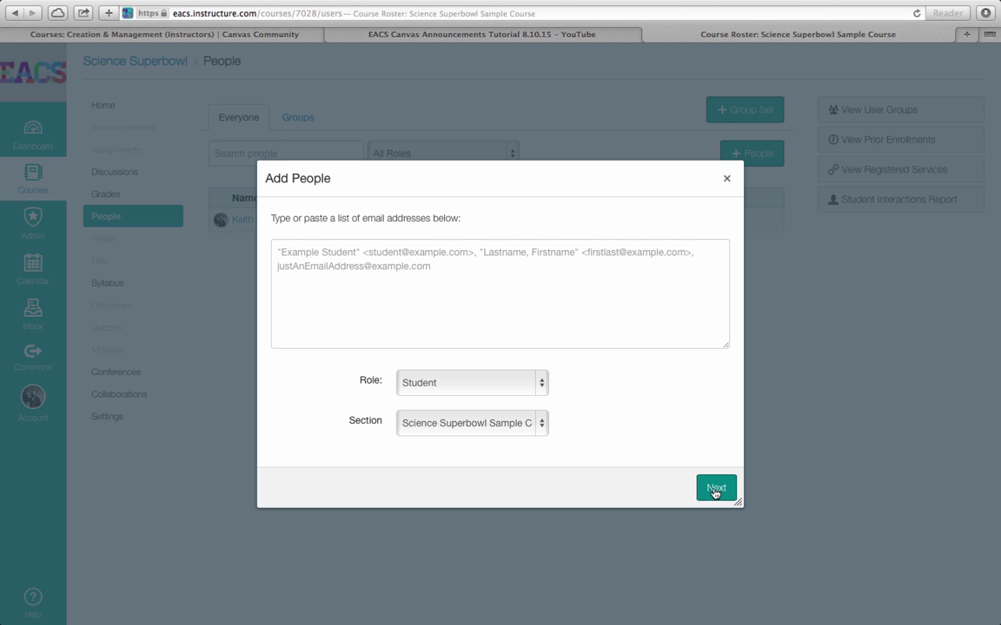
left_click(728, 180)
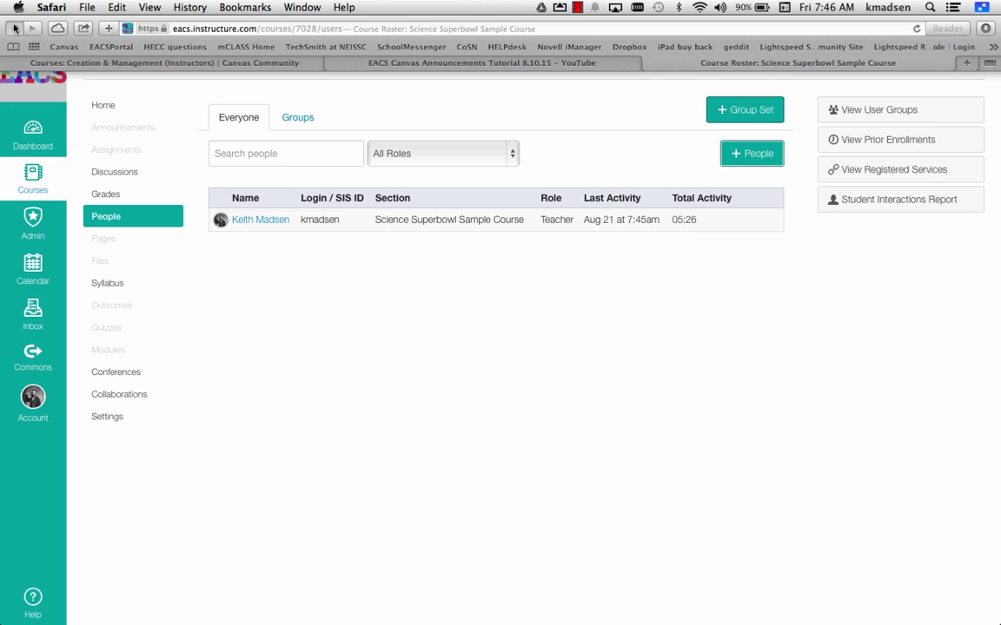
left_click(104, 105)
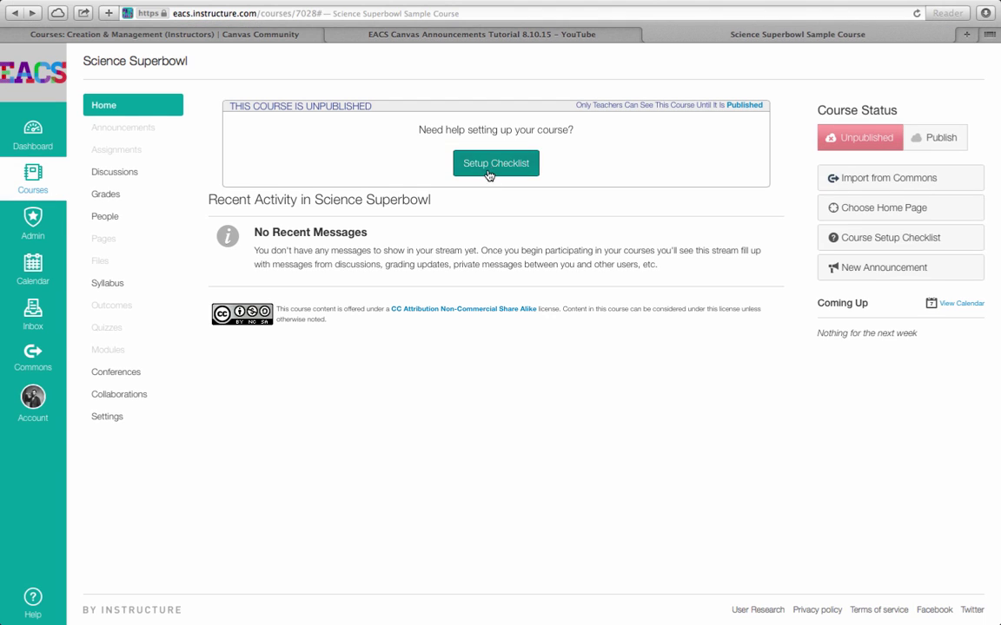
Step: Open the Science Superbowl Sample Course folder in Files through the Add Files to the Course checklist item
left_click(489, 173)
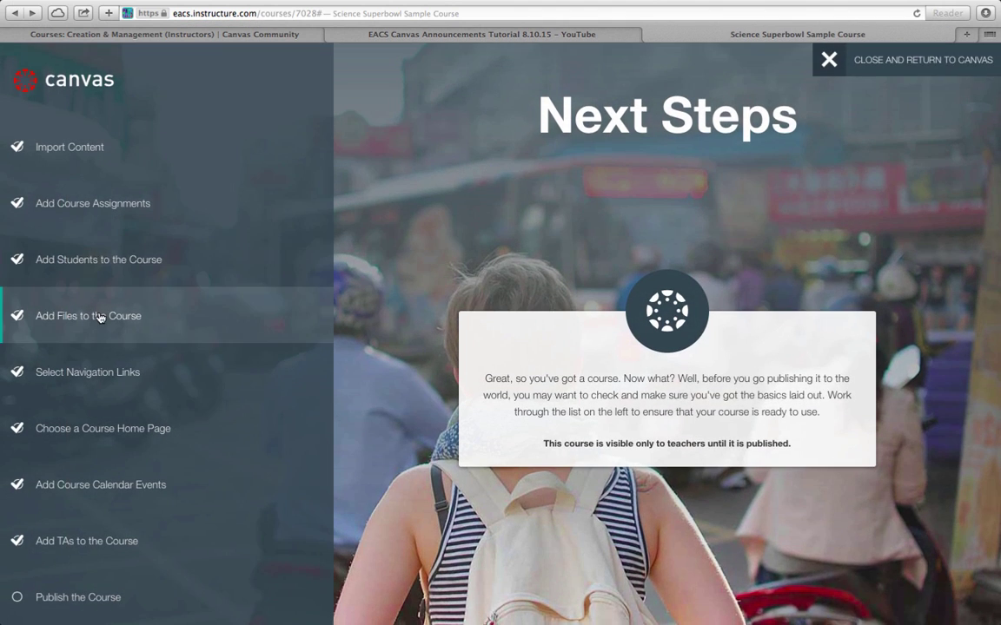
left_click(102, 315)
left_click(653, 445)
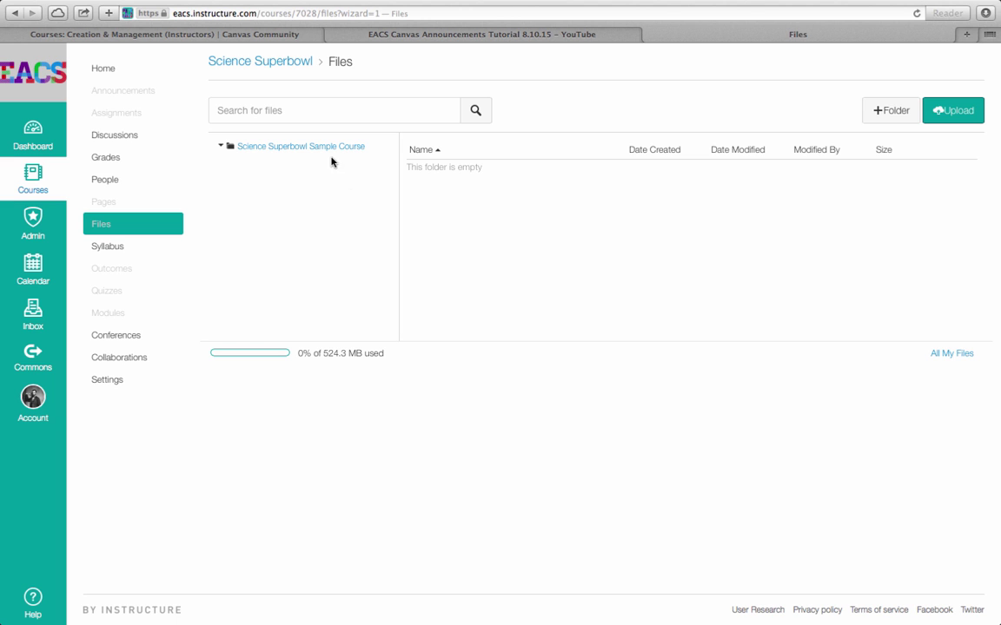
left_click(304, 146)
Step: Upload the file 100greatestnovels.doc from the home folder on the network drive to the course files
left_click(956, 110)
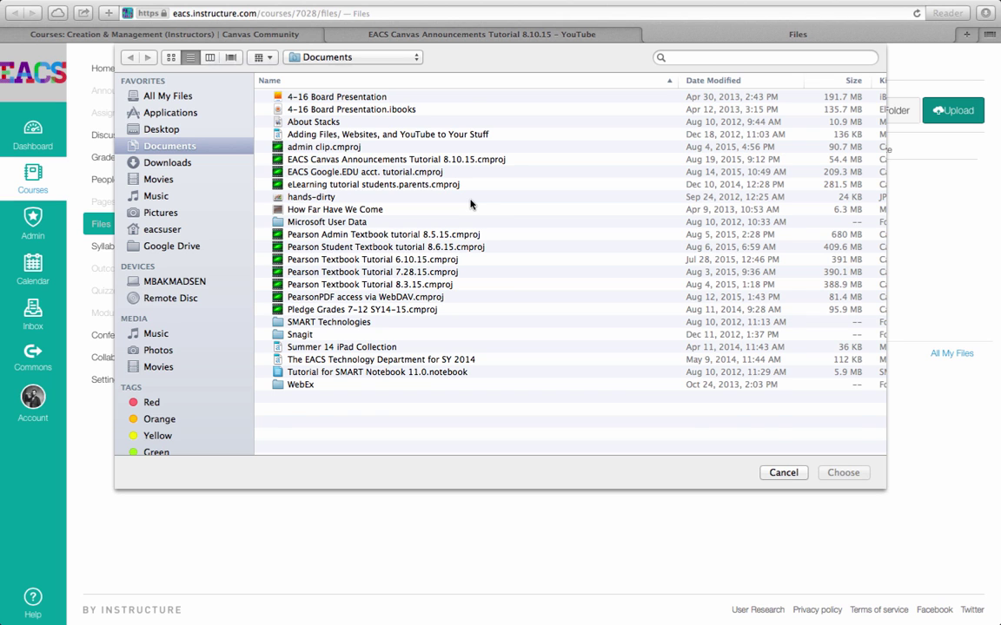
key("super+Up")
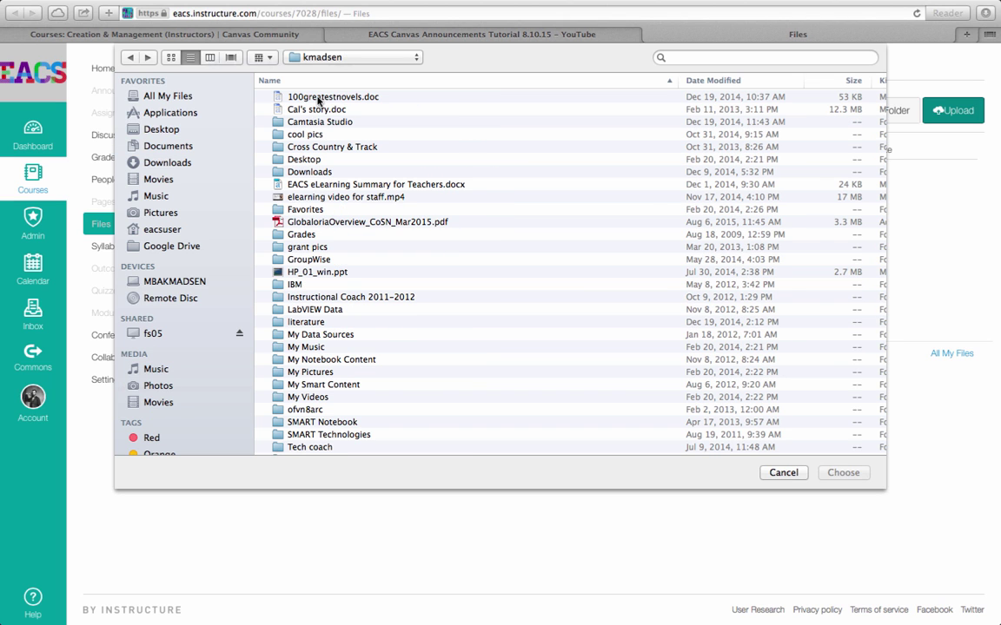
double_click(317, 98)
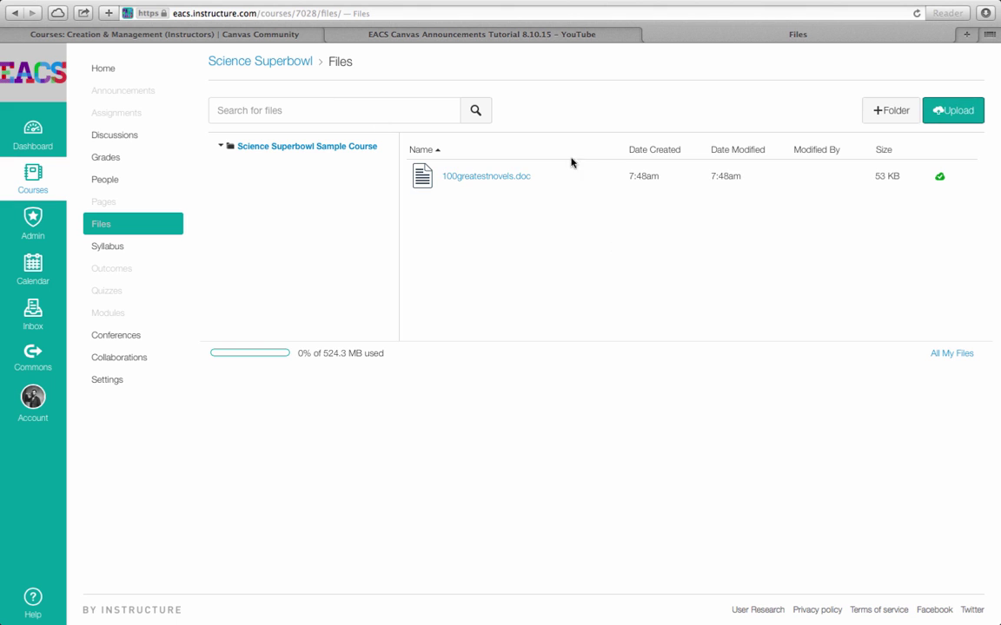
Step: Upload Writing March.docx to the course files and return to the course home page
left_click(953, 110)
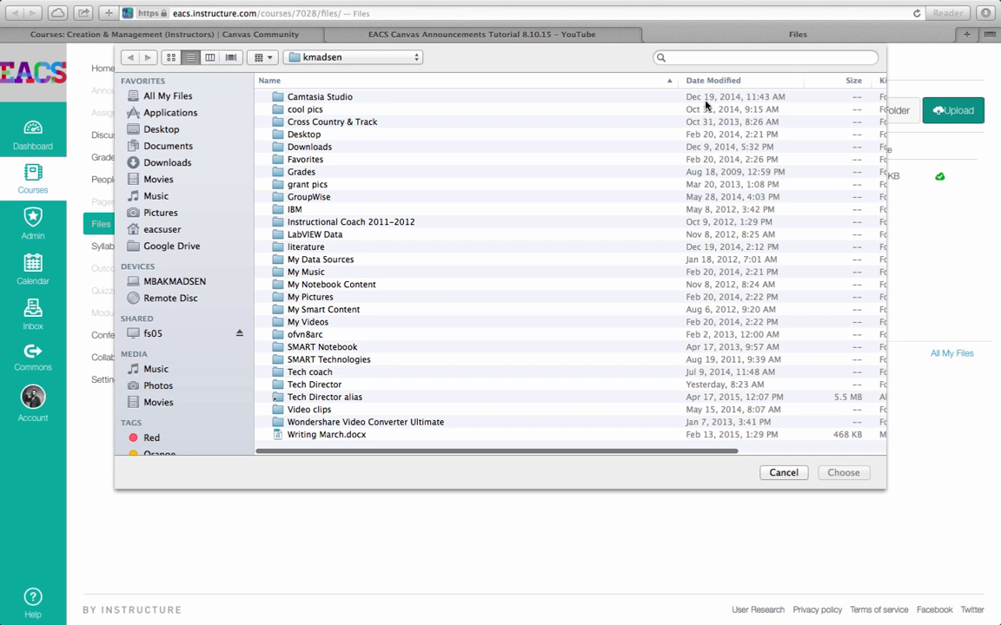
double_click(710, 52)
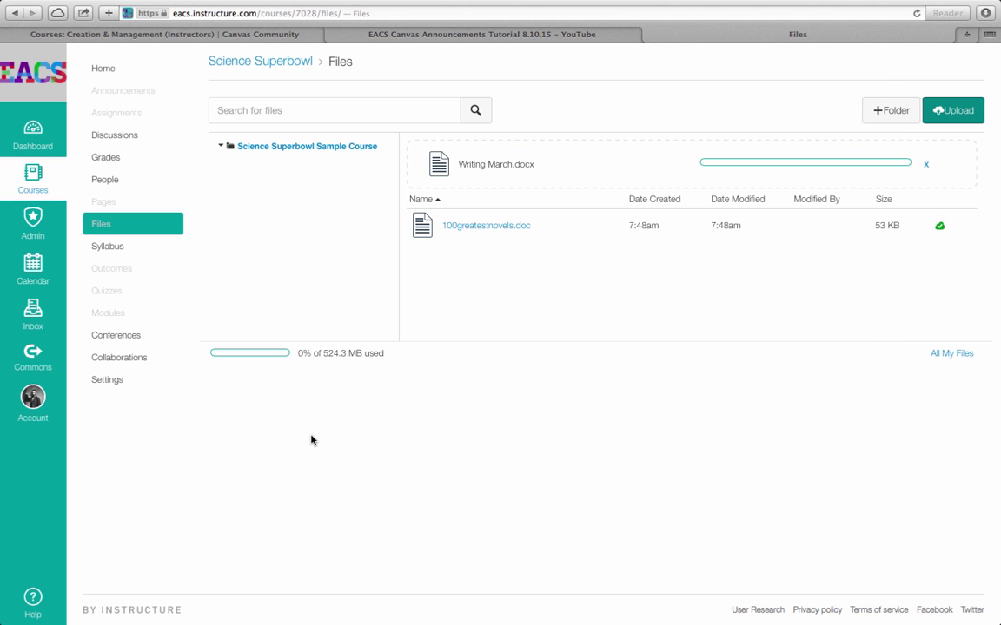
left_click(15, 14)
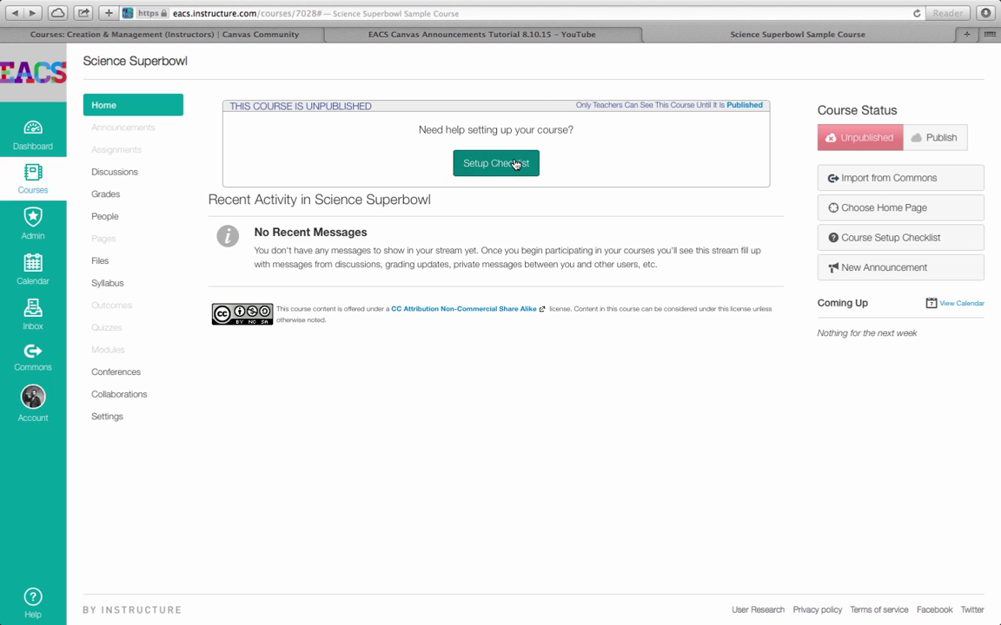
Step: In the course navigation settings, hide Collaborations, Conferences, Outcomes and People from students and save the navigation
left_click(511, 162)
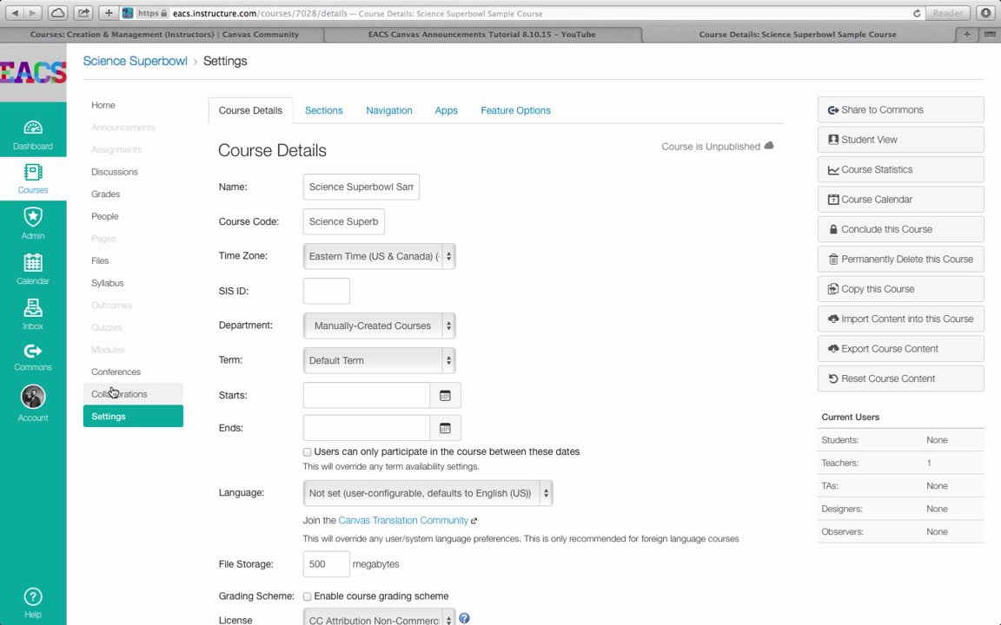
left_click(390, 110)
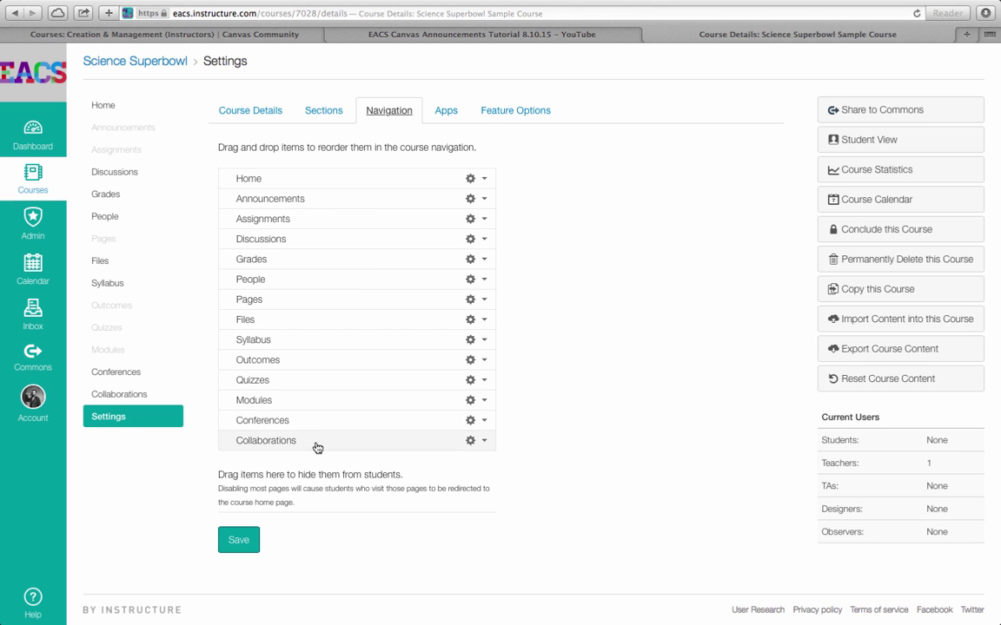
scroll(349, 453, "down", 1)
left_click_drag(315, 442, 315, 529)
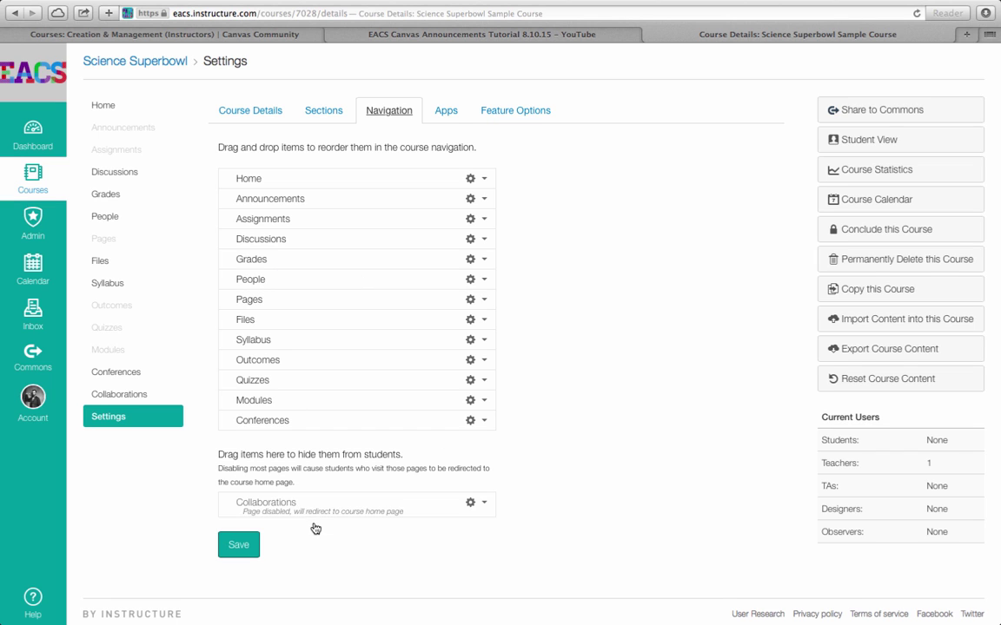
left_click_drag(320, 420, 320, 509)
left_click_drag(318, 360, 317, 489)
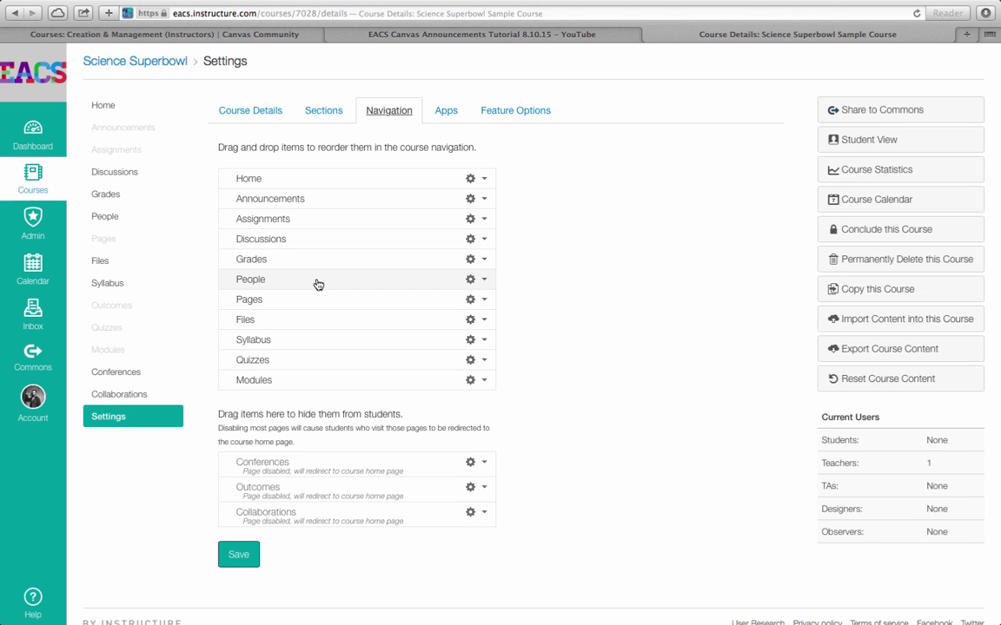
left_click_drag(317, 284, 318, 492)
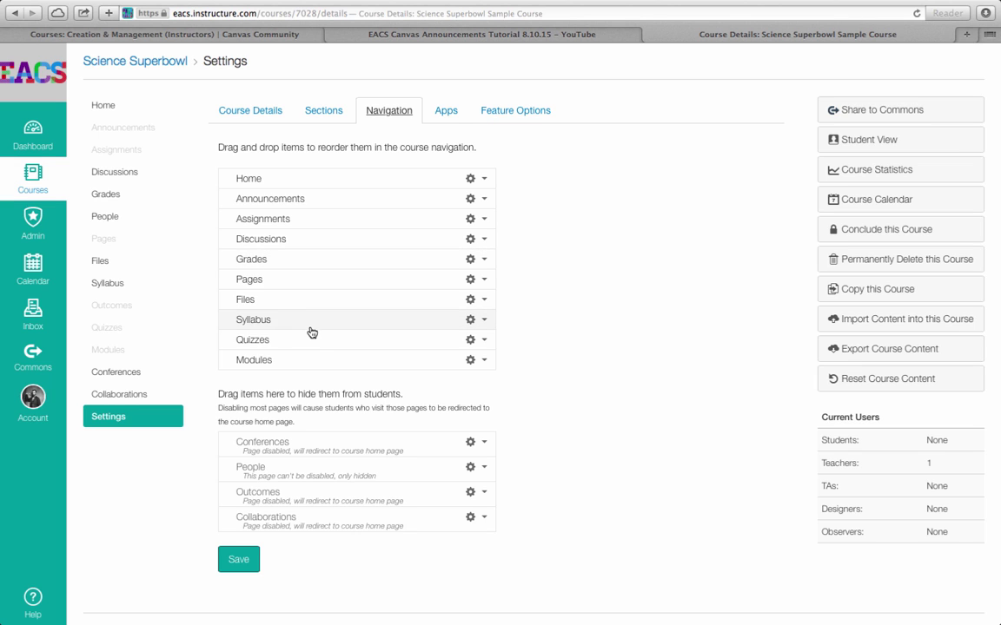
left_click(236, 557)
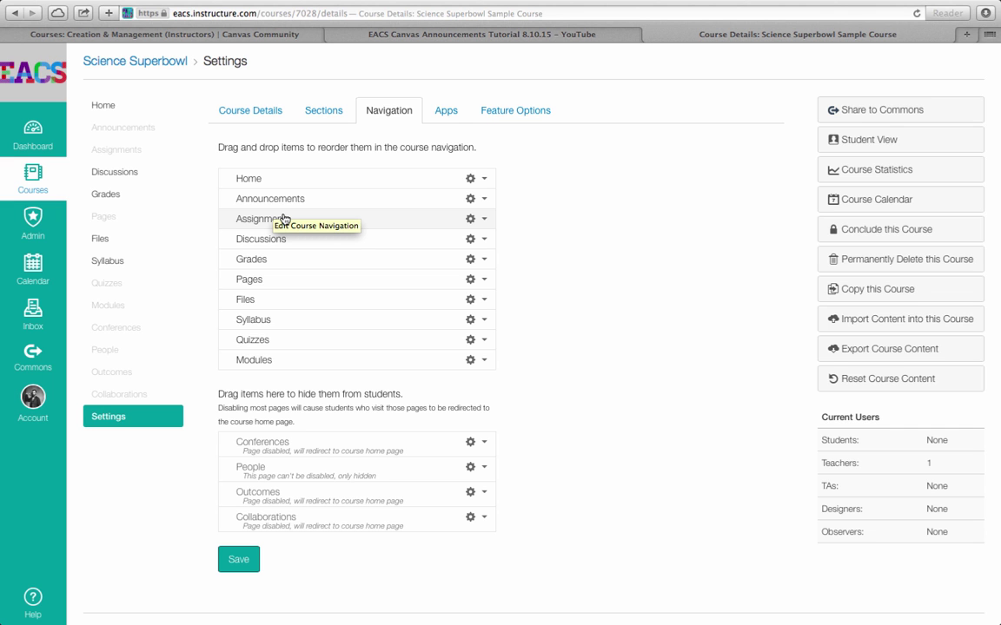
Step: From the setup checklist, open the course home page choices and follow the prompt to set a front page on the Pages page
left_click(16, 13)
left_click(476, 168)
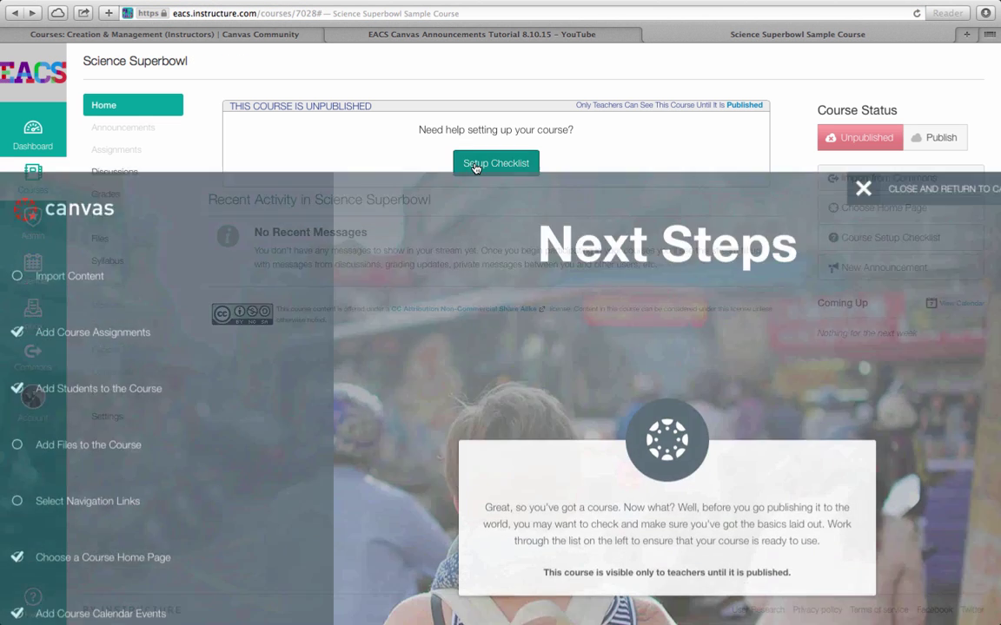
left_click(139, 424)
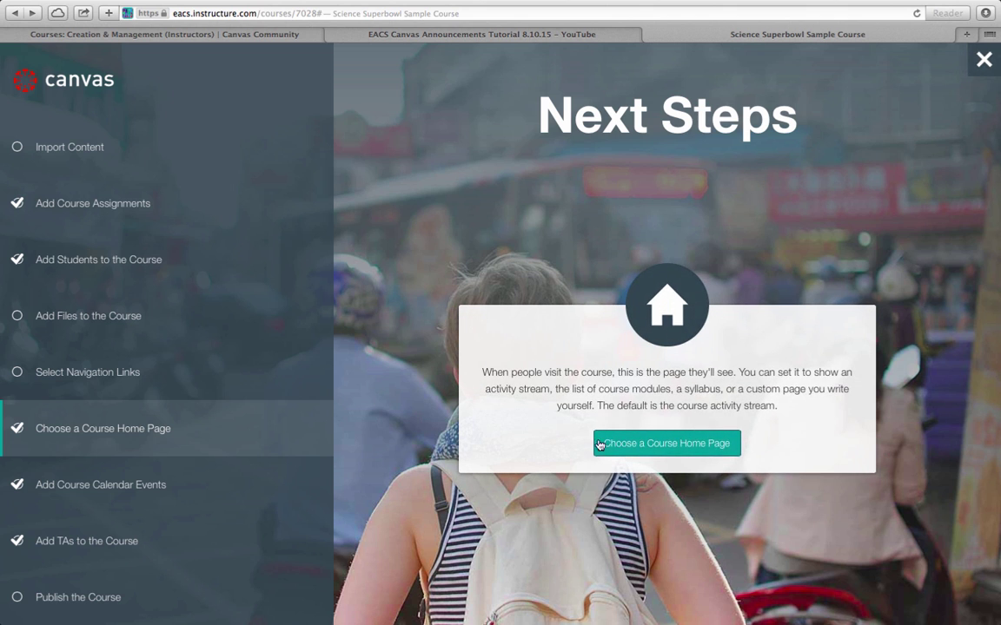
left_click(598, 445)
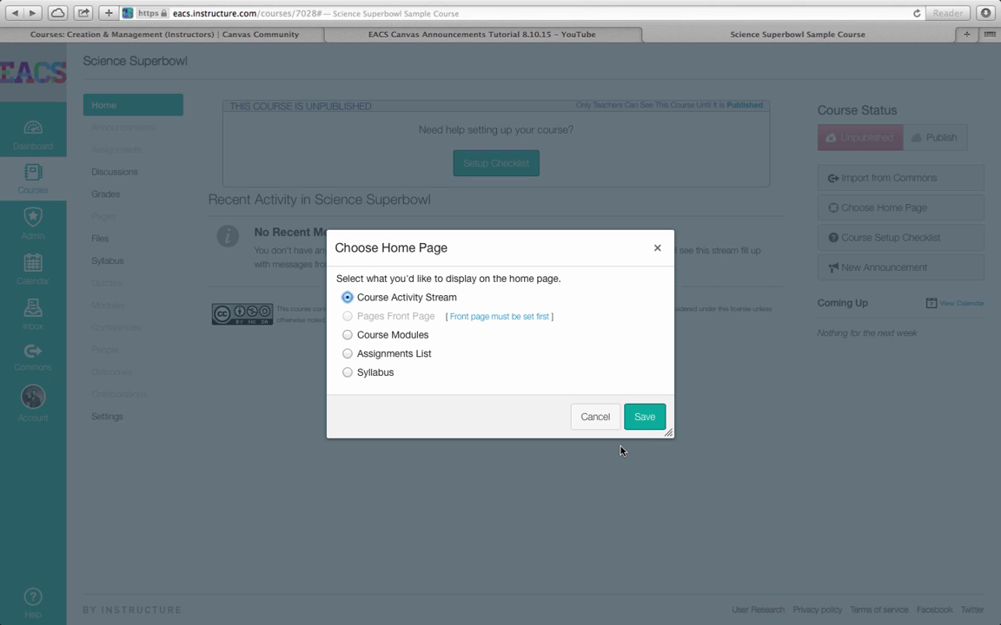
left_click(487, 319)
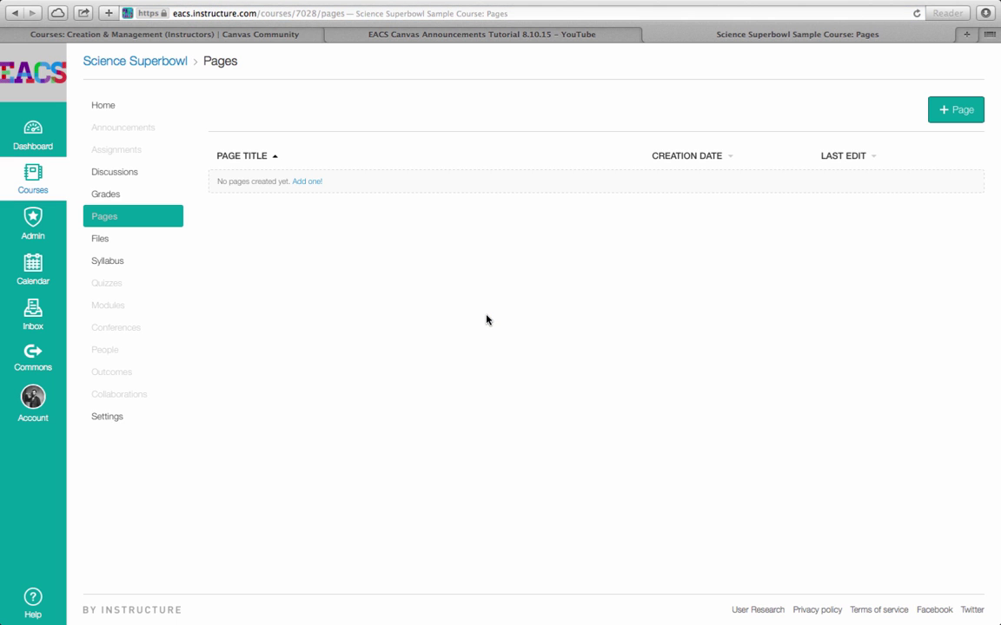
Step: Create and save a page titled with the teacher's surname and "Language Arts Class", containing the Lincoln picture and "Mr. Lincoln Says: Let's Rock the Start of the School Year!"
left_click(313, 183)
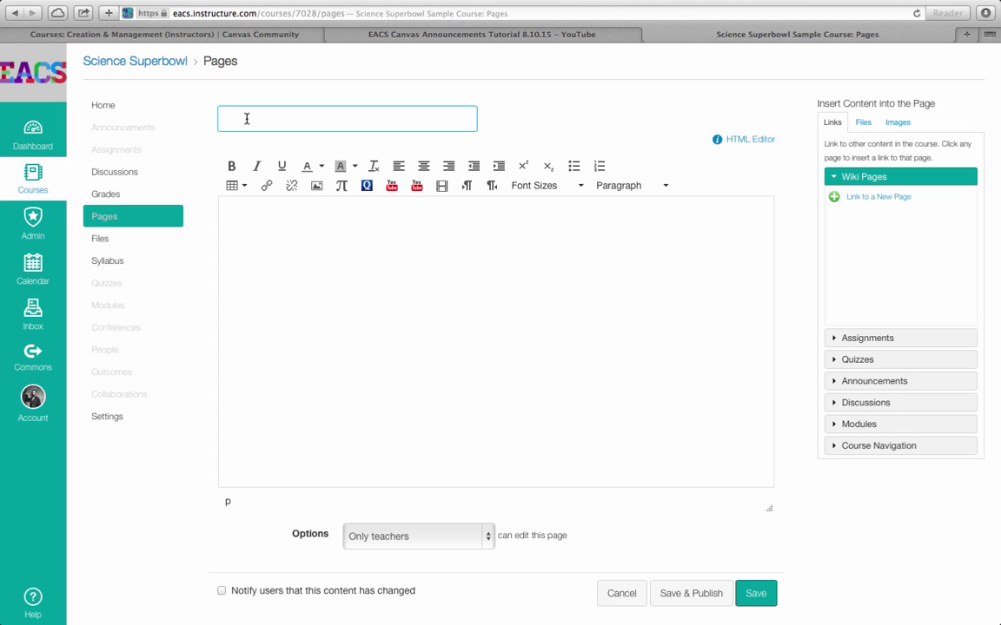
type("Madsen's Language Arts Class")
left_click(257, 212)
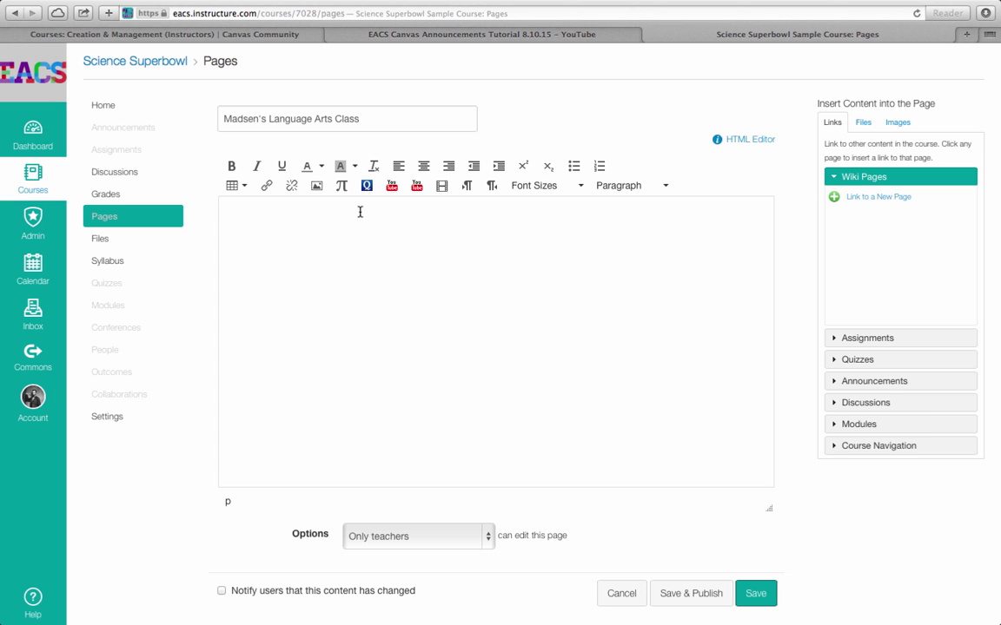
type("Mr. Lincoln Says: Let's Rock the Start of the School Year!")
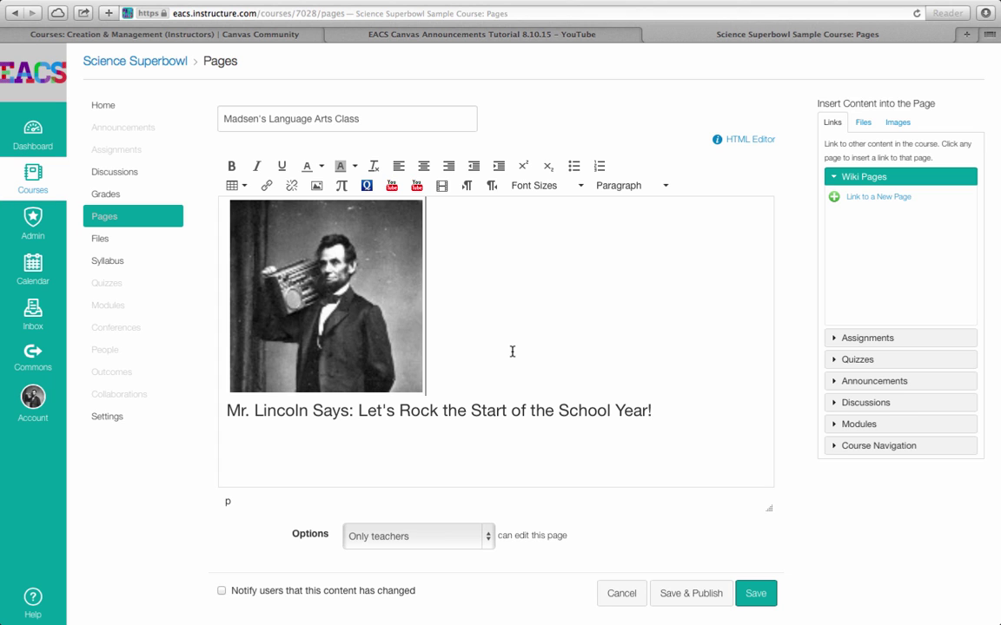
left_click(756, 597)
Step: Return to the setup checklist and open the calendar through its Add Course Calendar Events item
key("super+bracketleft")
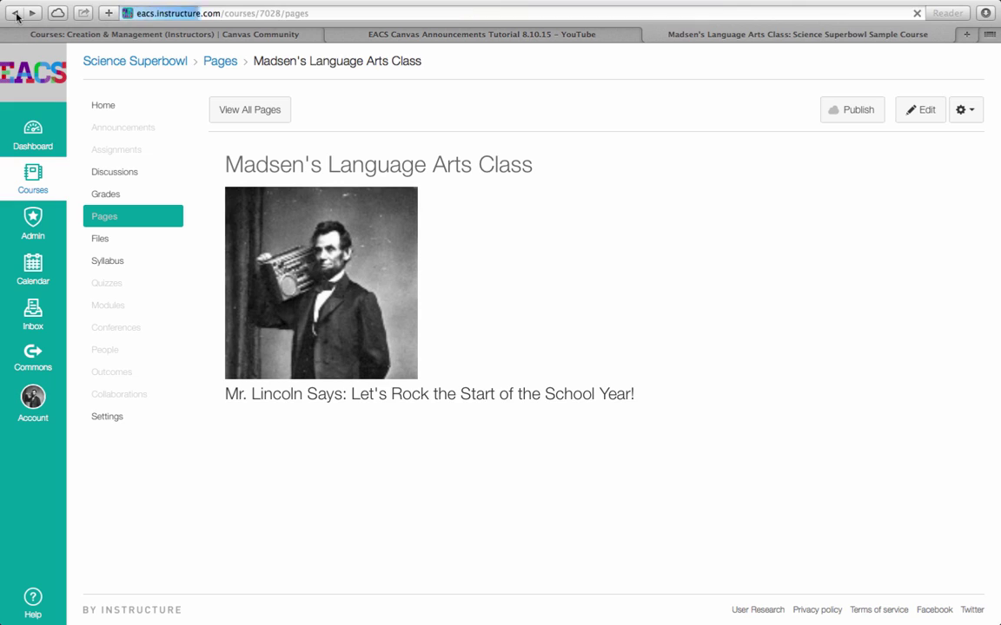
left_click(494, 165)
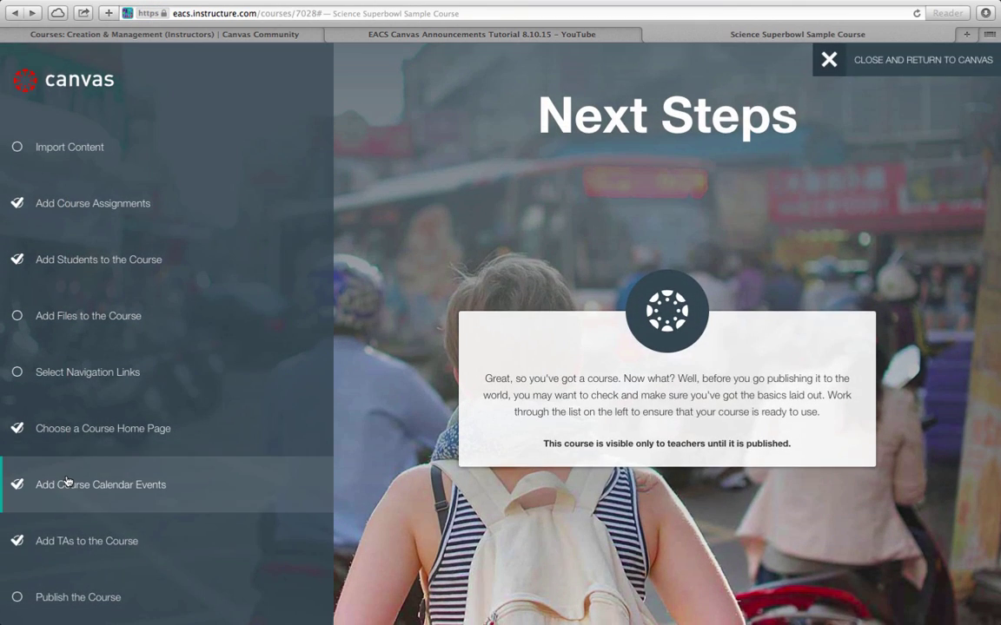
left_click(67, 482)
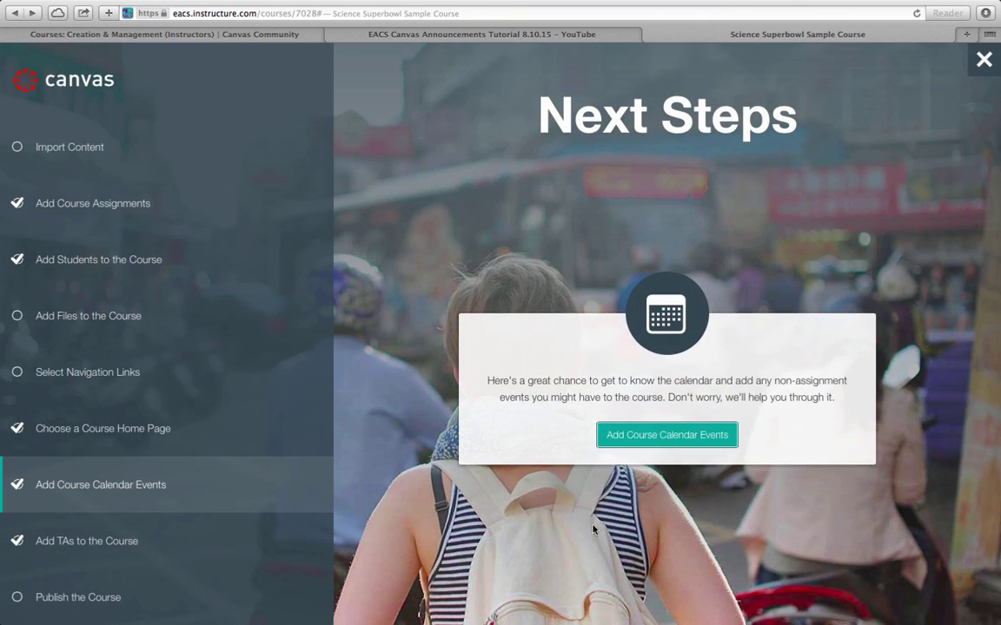
left_click(673, 437)
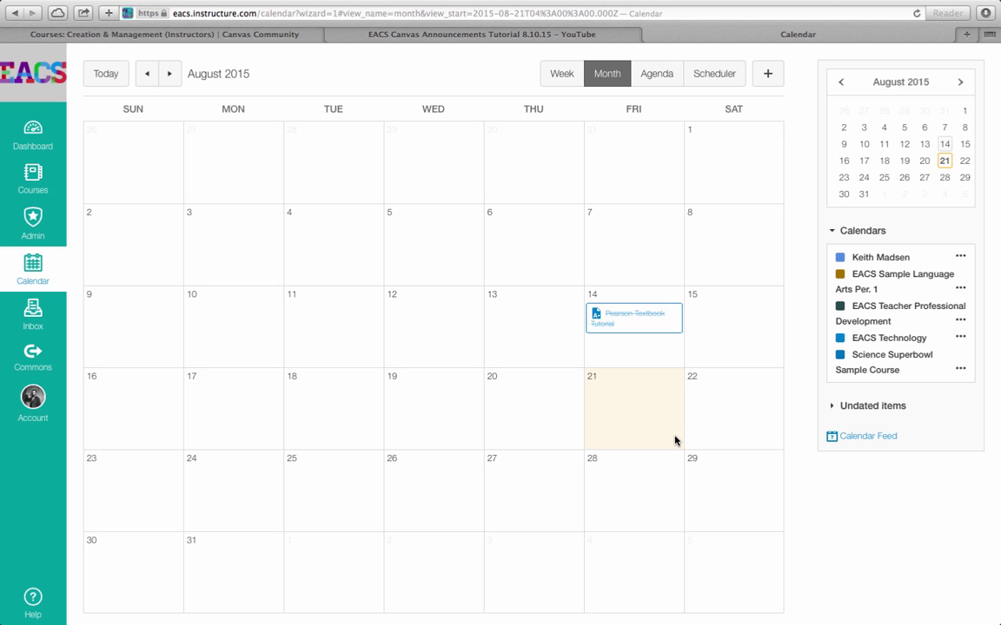
scroll(521, 444, "down", 1)
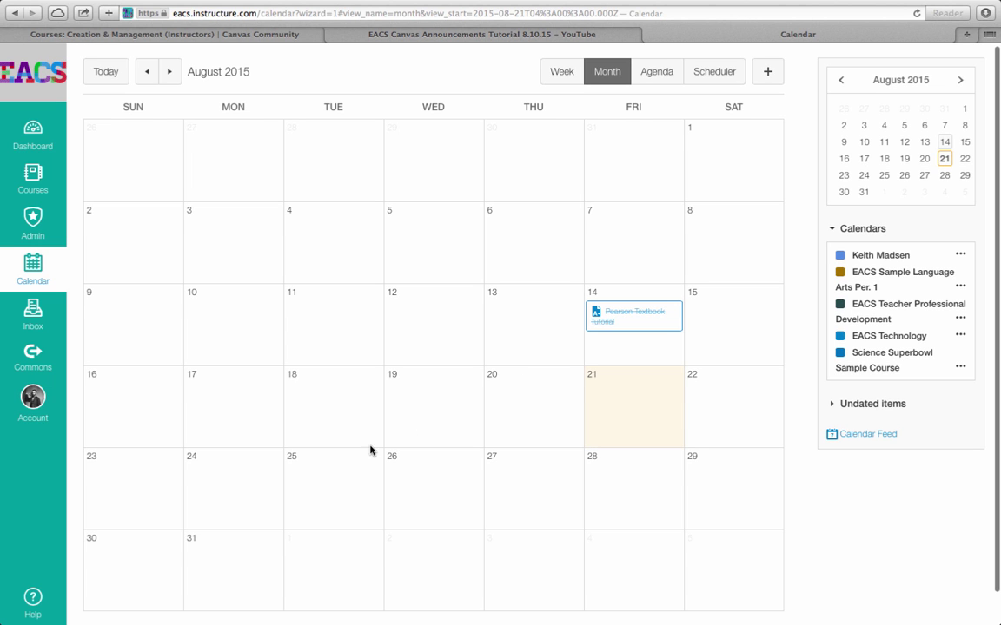
Step: Add a course calendar event on Aug 24, 2015, titled "Tutorial Video on Setting up Course", running from 8:00 to 9:00
left_click(233, 479)
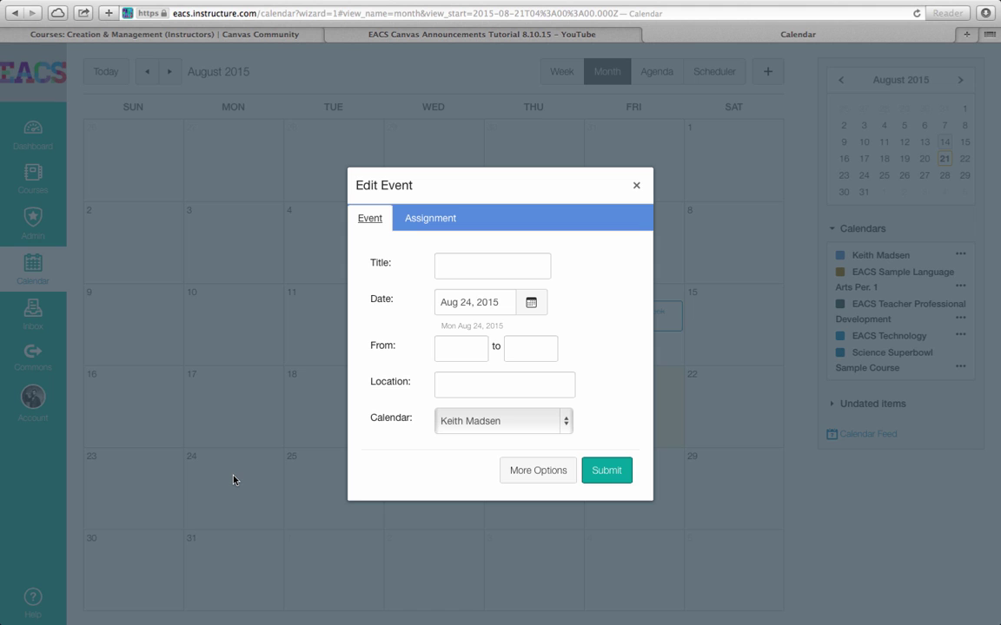
left_click(473, 267)
key("super+v")
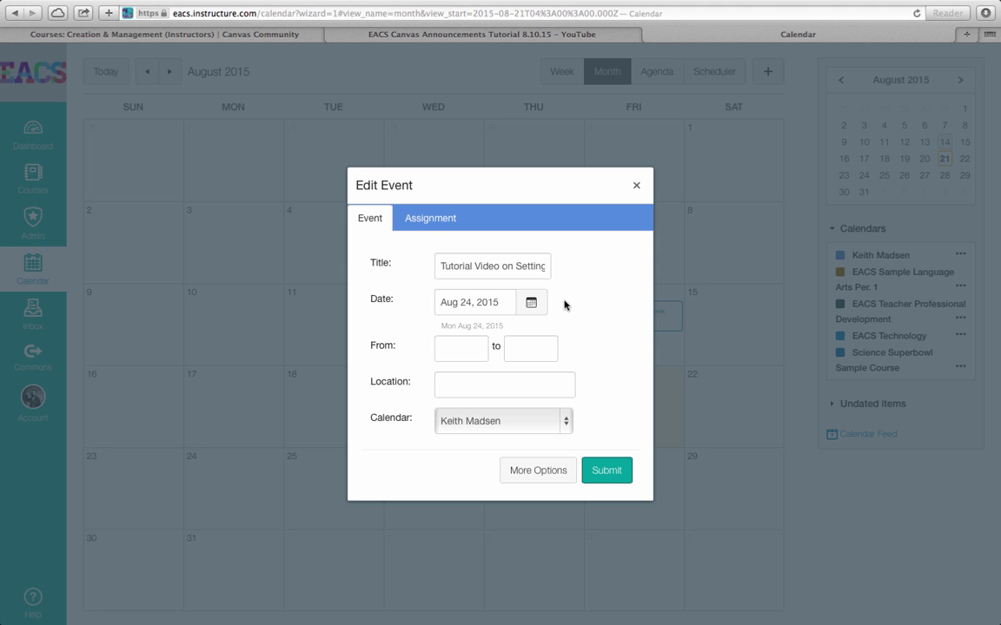
left_click(472, 348)
type("8")
key("Tab")
type("9:00")
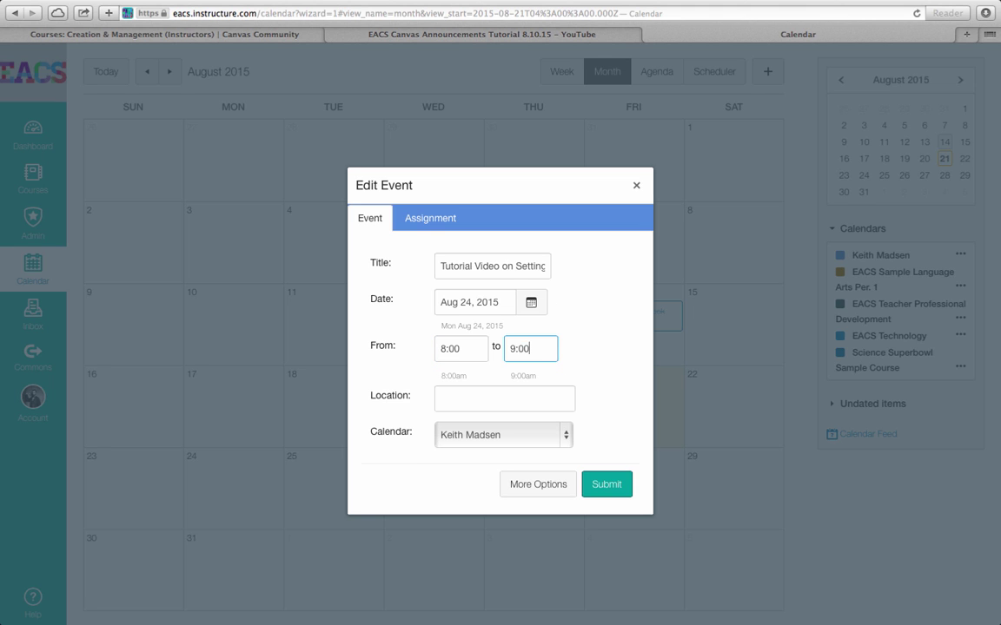
left_click(525, 397)
left_click(532, 398)
left_click(565, 436)
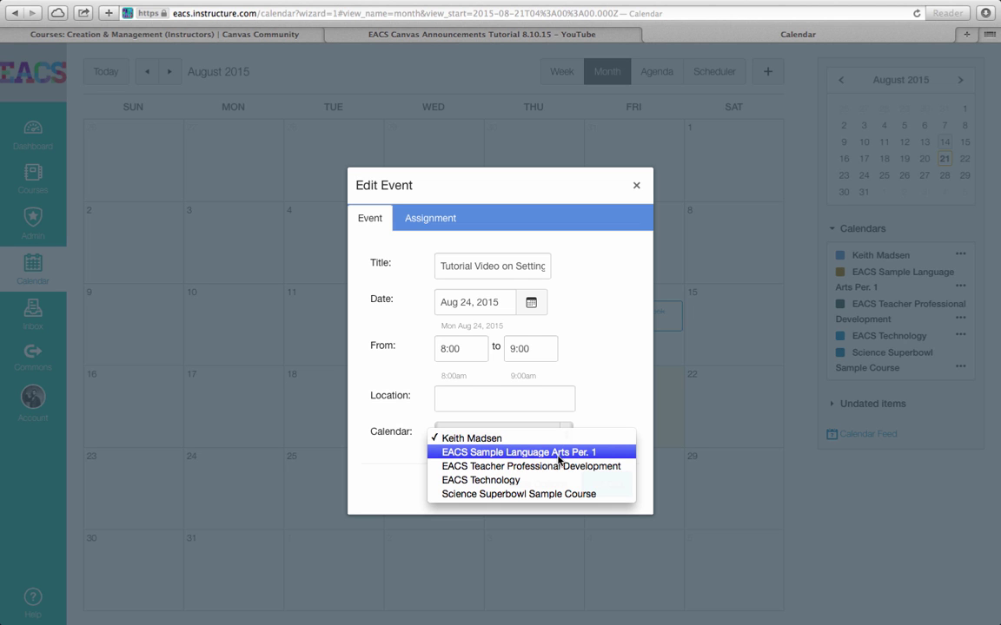
left_click(598, 487)
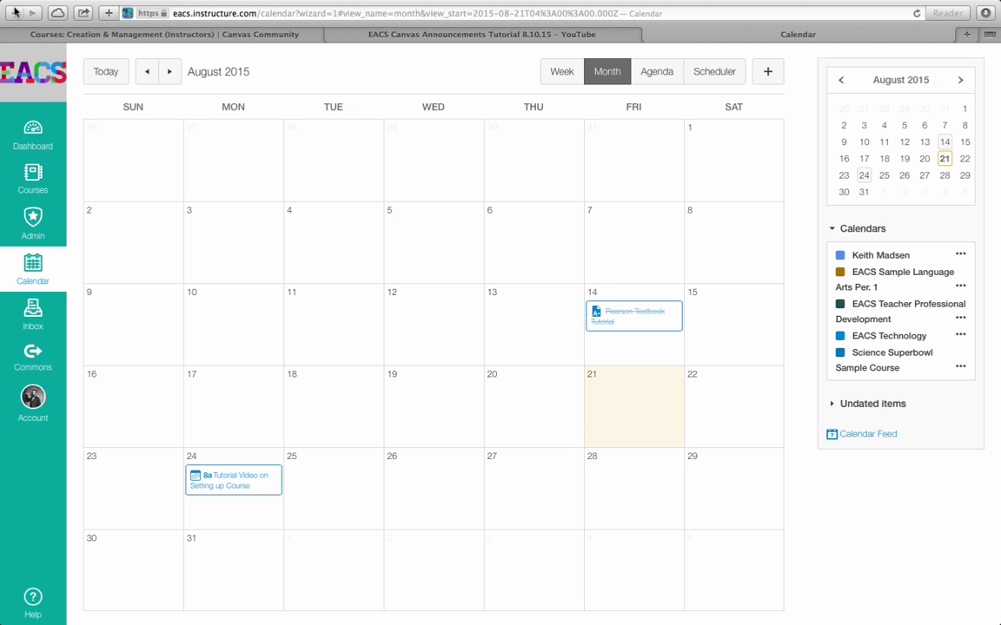
Step: Return to the setup checklist and open the Add People form through its Add TAs to the Course item
left_click(15, 12)
left_click(474, 165)
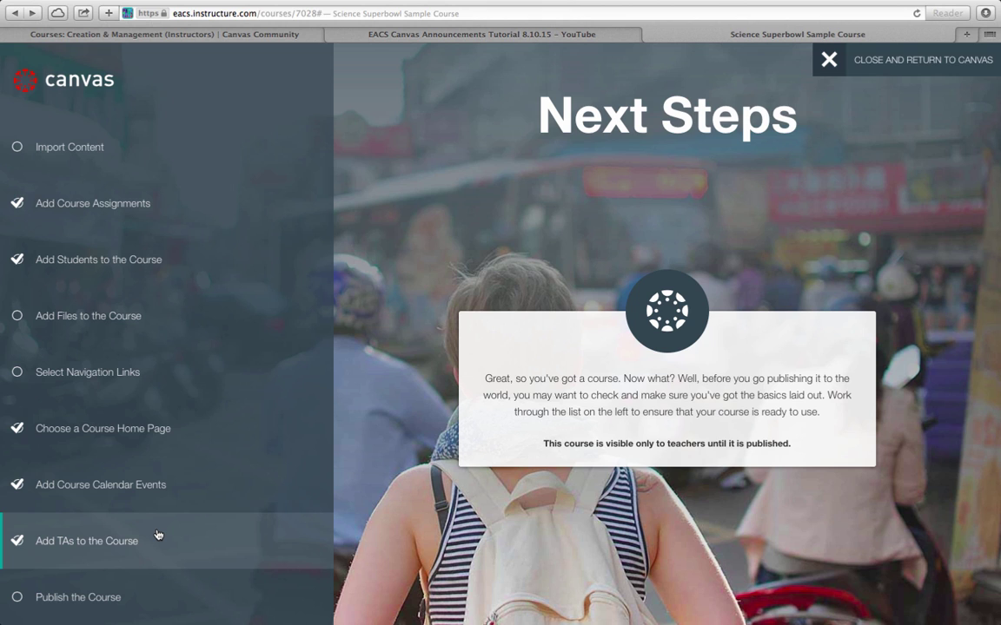
left_click(121, 535)
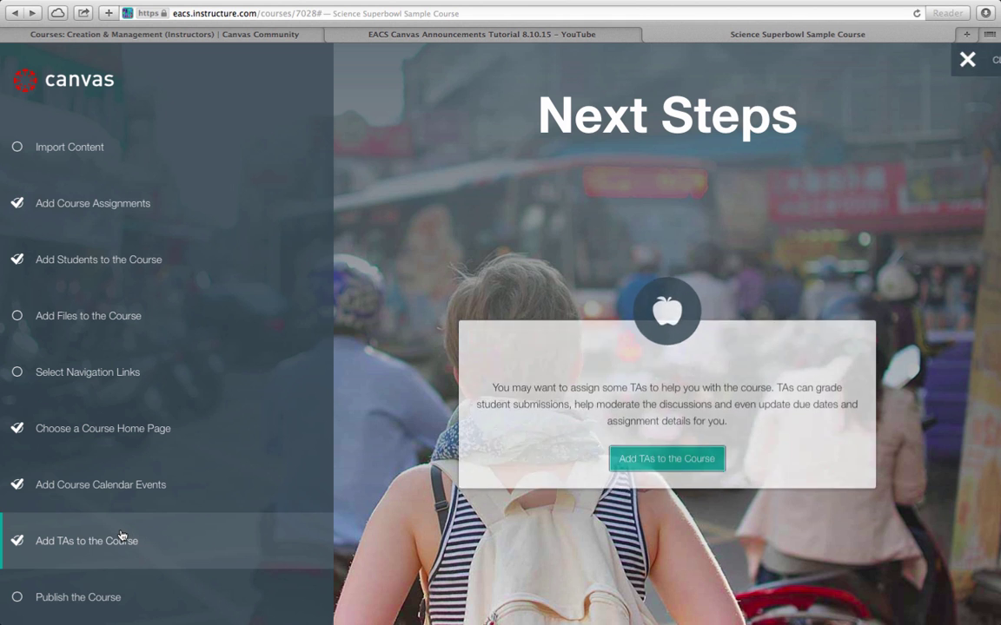
left_click(650, 442)
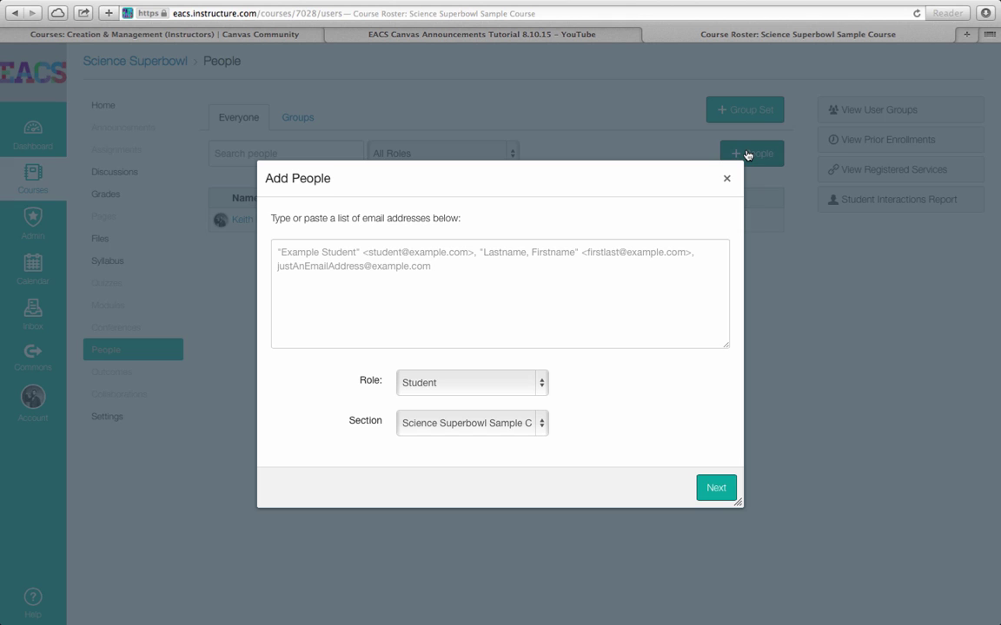
Step: Review the role choices in the Add People form, including TA, and close it without adding anyone
left_click(505, 299)
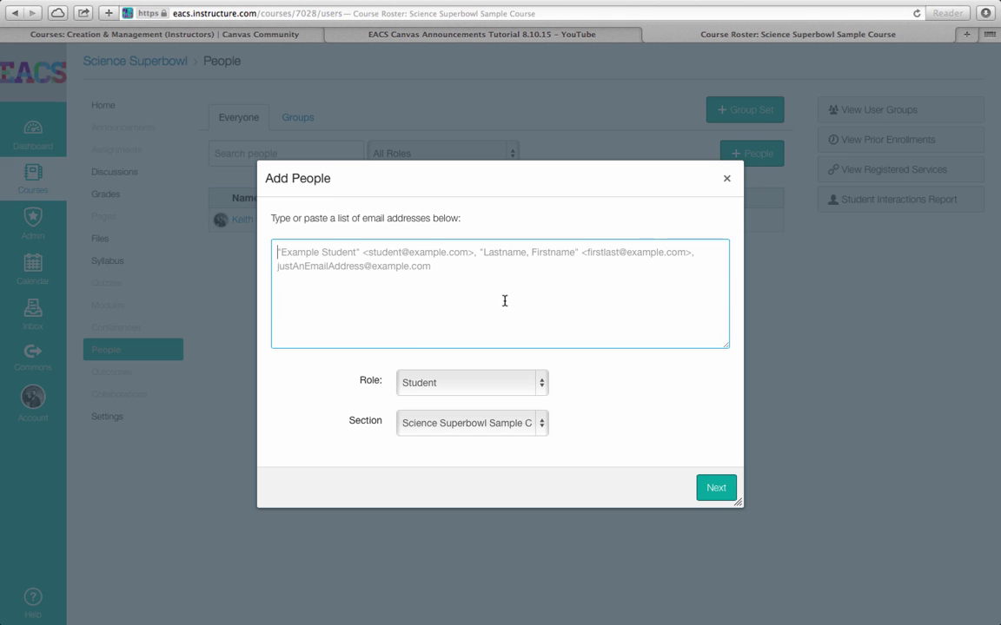
left_click(541, 387)
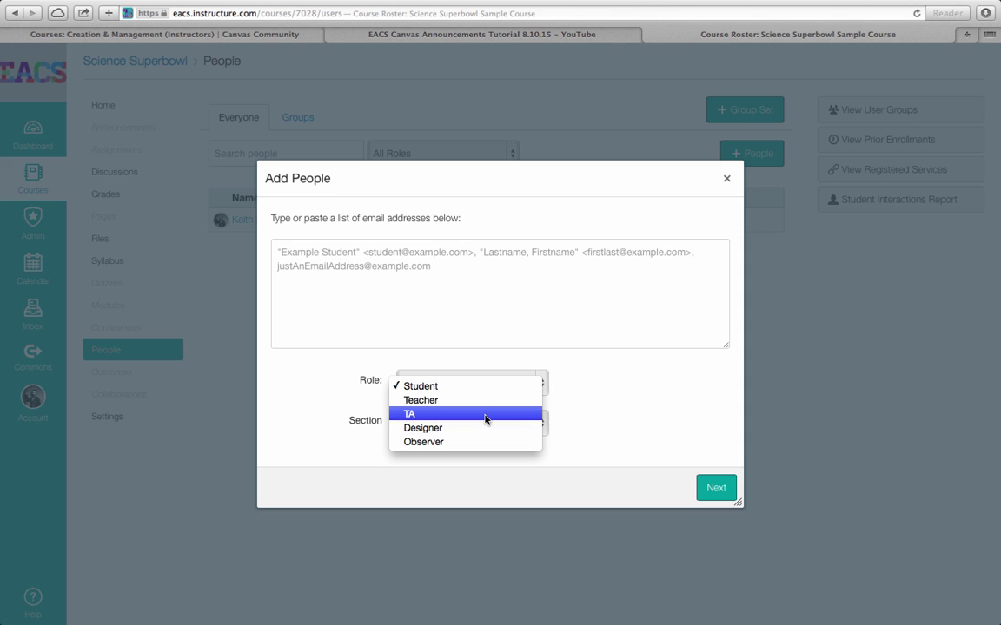
left_click(727, 178)
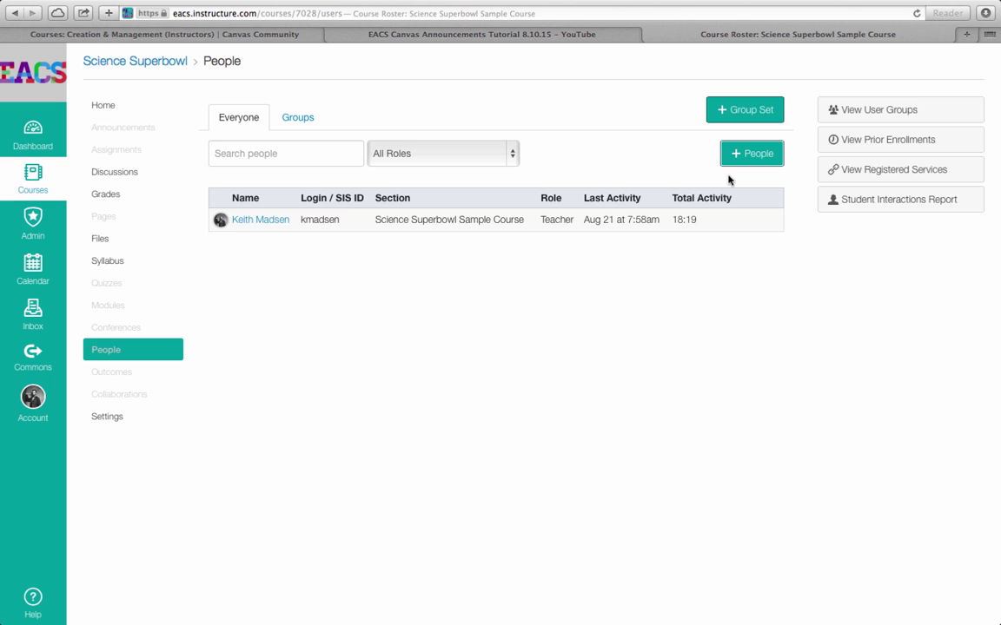
Step: Return to the Science Superbowl course home page and publish the course
left_click(15, 13)
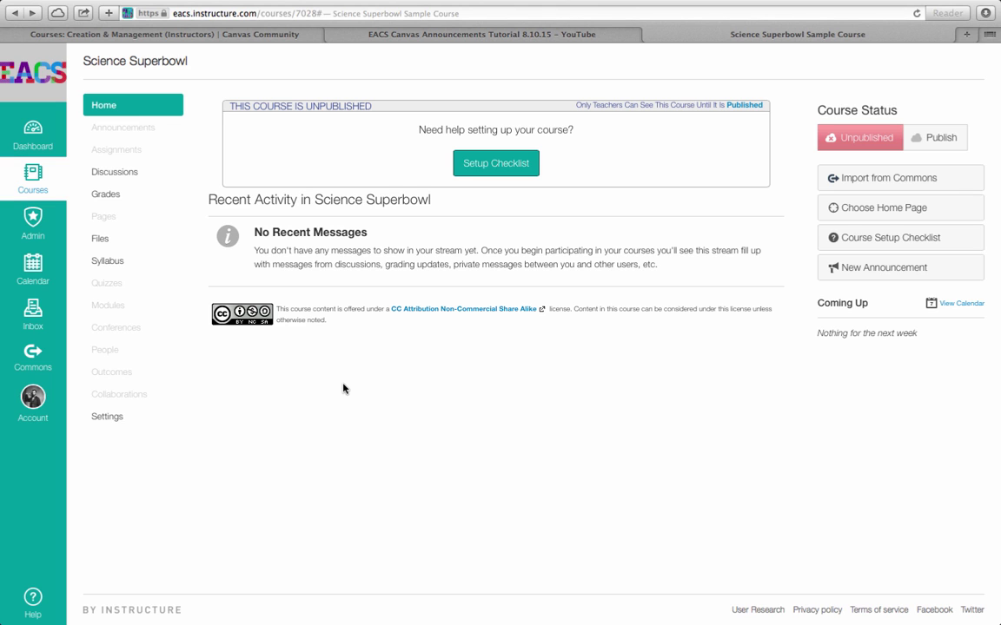
left_click(938, 139)
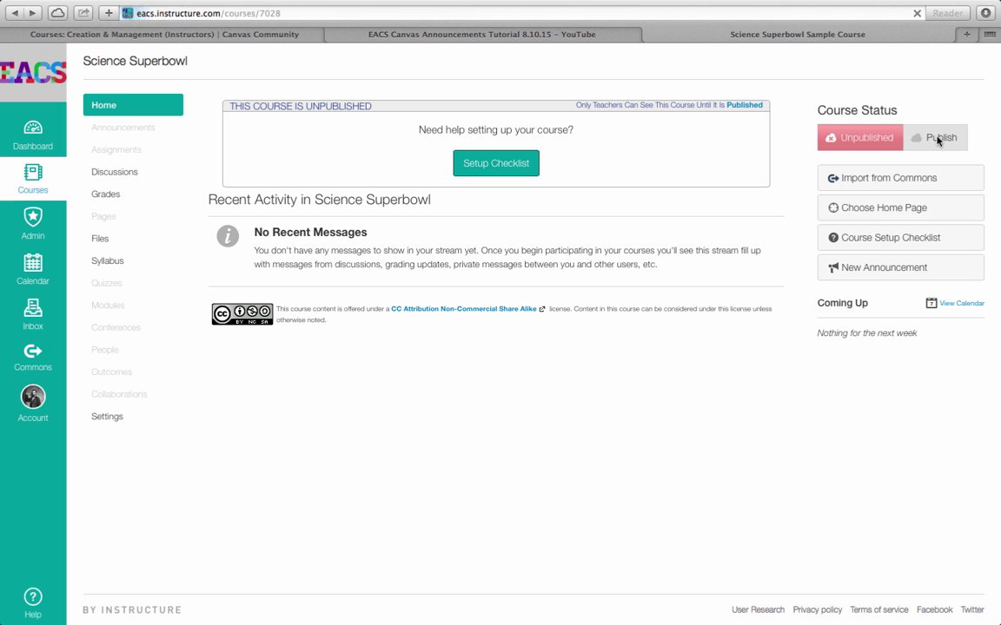